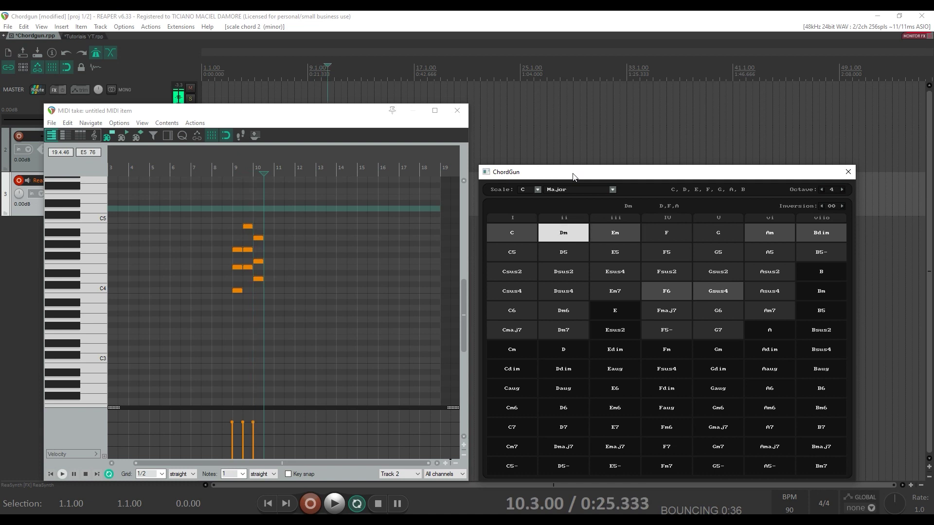
- Insert scale chords 4, 5 and 1 into the MIDI item with ChordGun's number keys, ending on C major
key(4)
key(5)
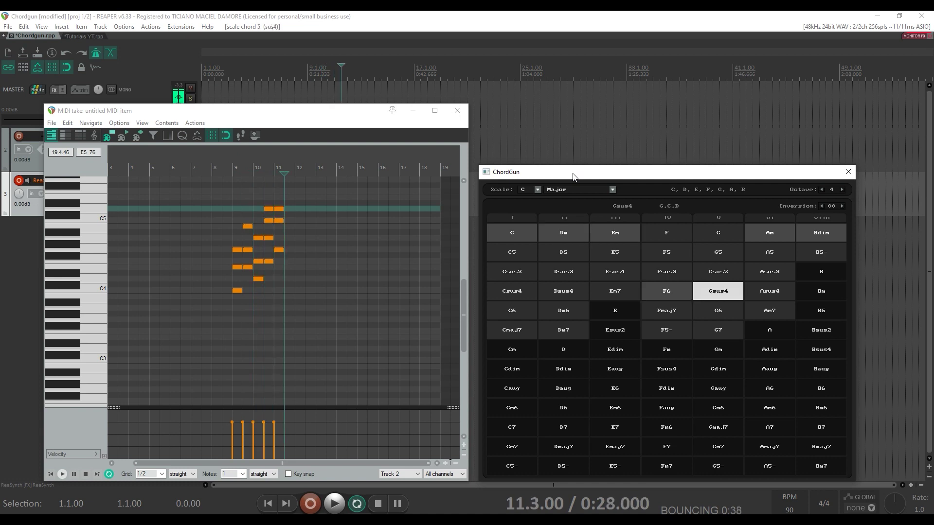
key(1)
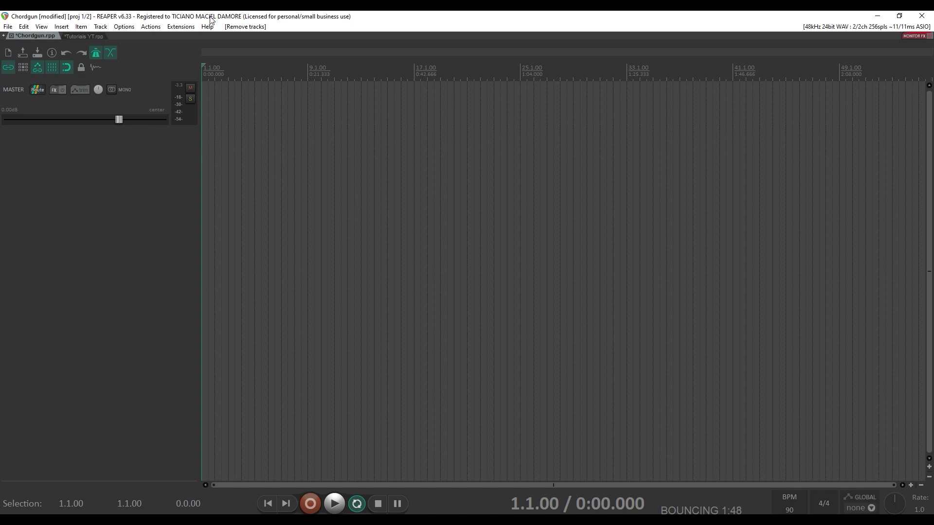
click(195, 28)
mouse_move(187, 39)
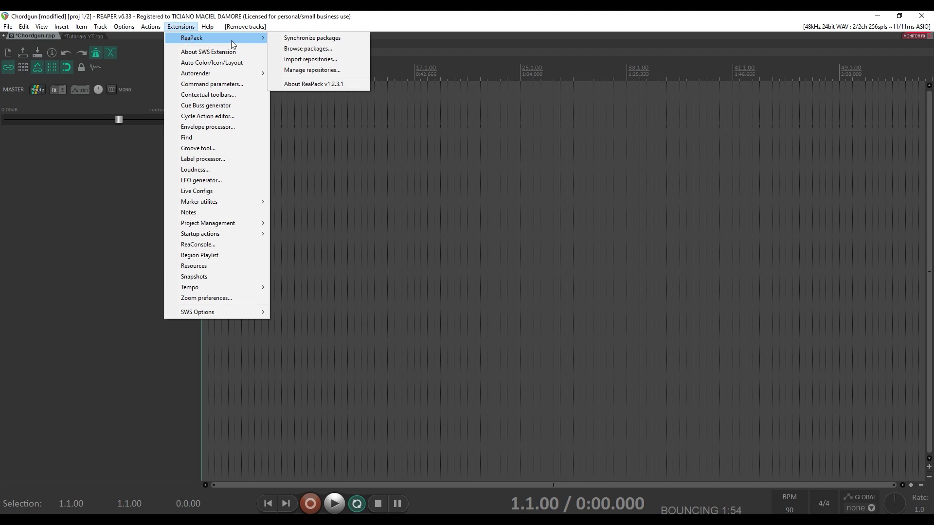
click(273, 48)
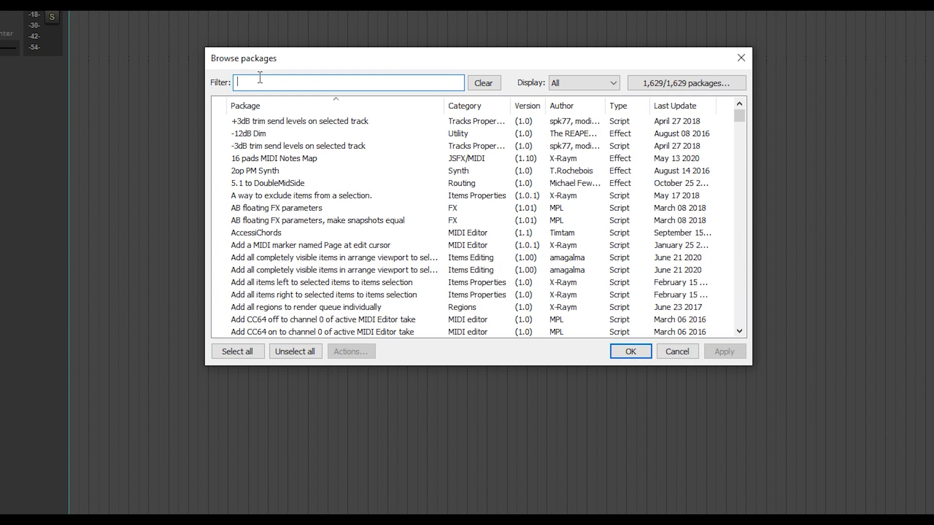
text(chordgun)
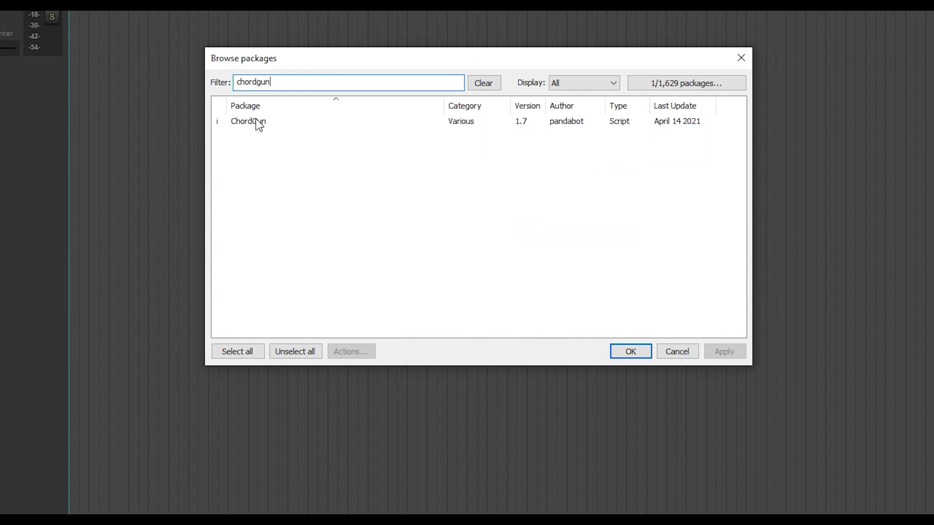
click(257, 125)
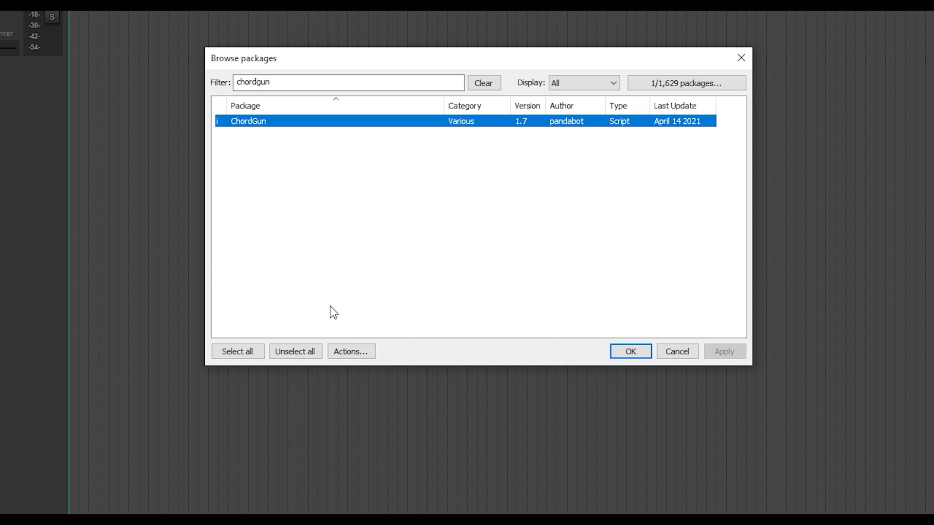
click(357, 354)
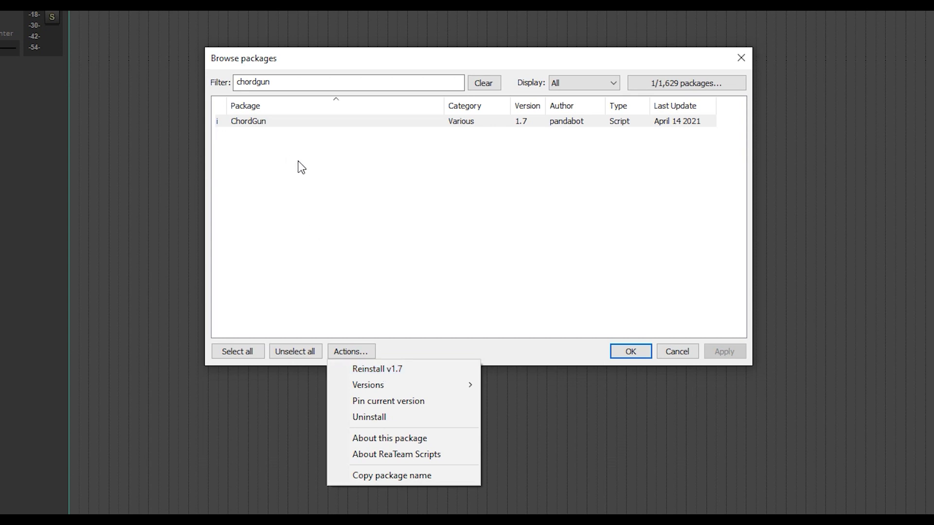
click(604, 322)
click(605, 320)
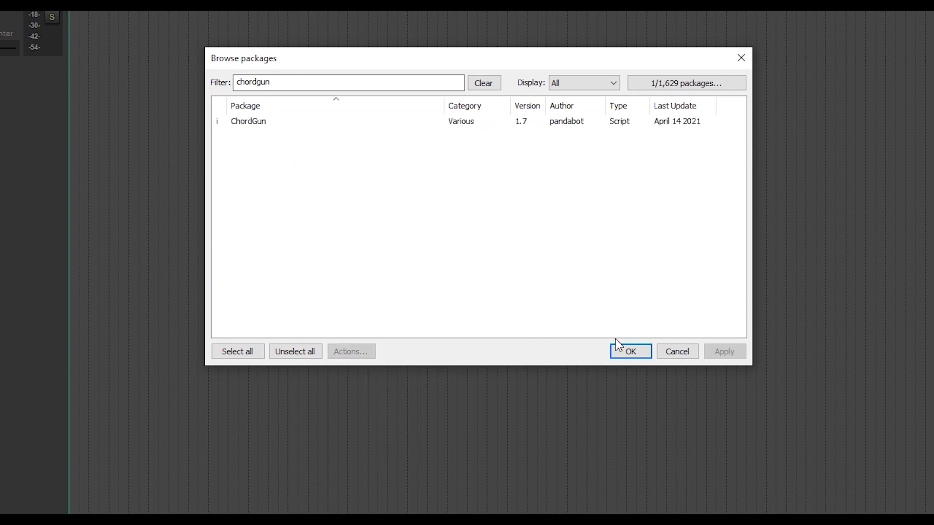
click(622, 350)
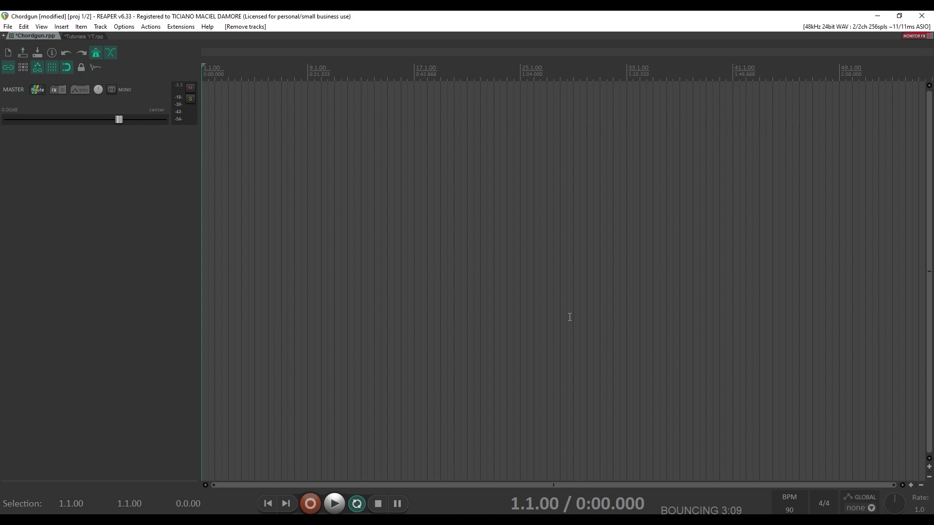
key(question)
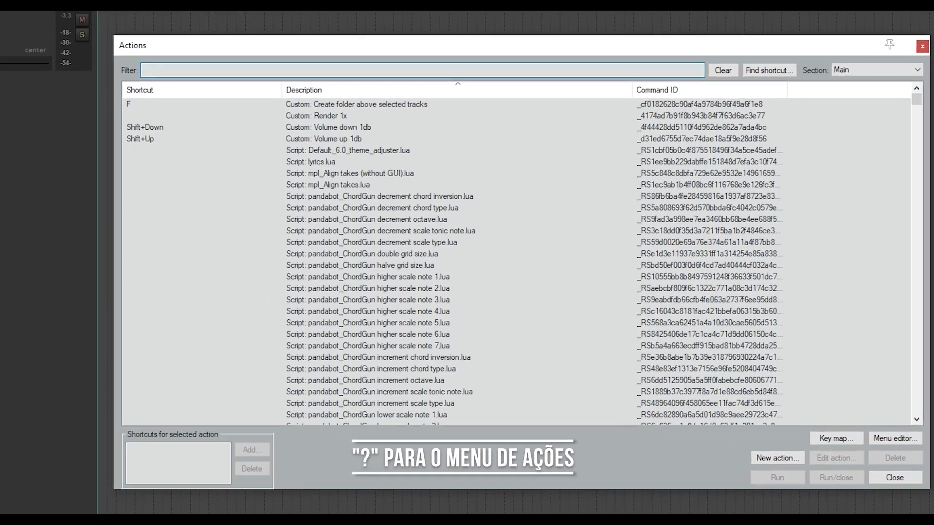
text(chordgun)
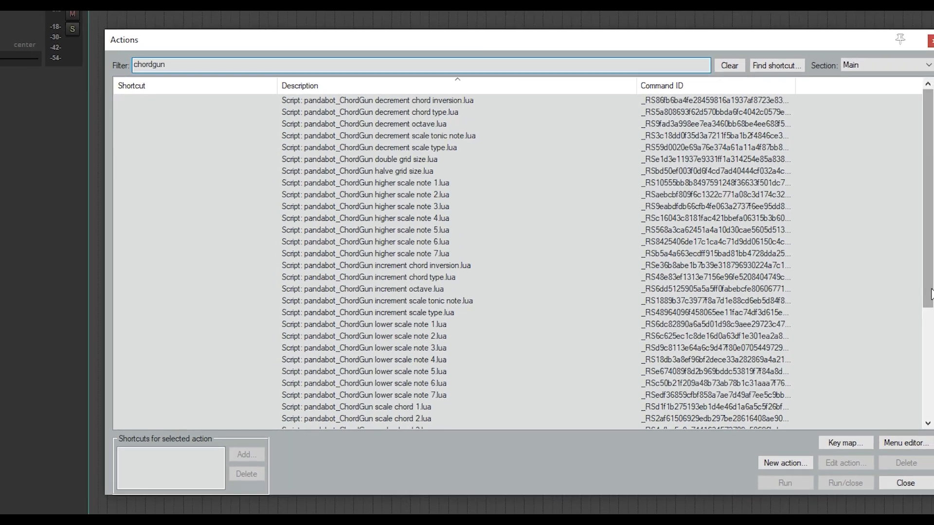
scroll(496, 326, down, 5)
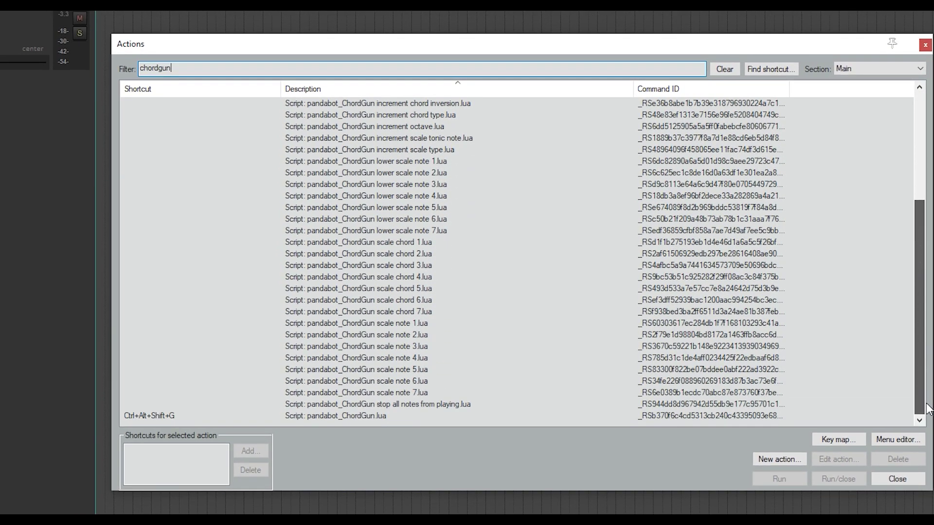
click(351, 418)
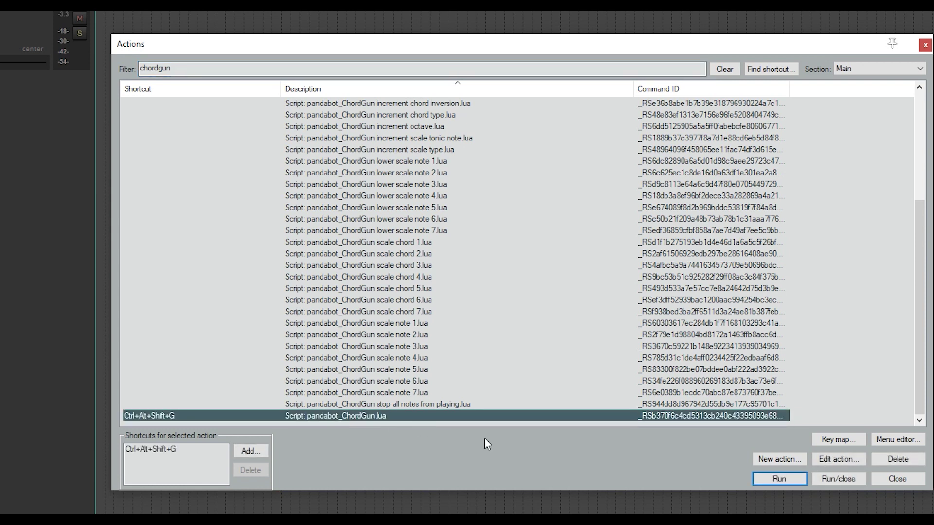
click(759, 477)
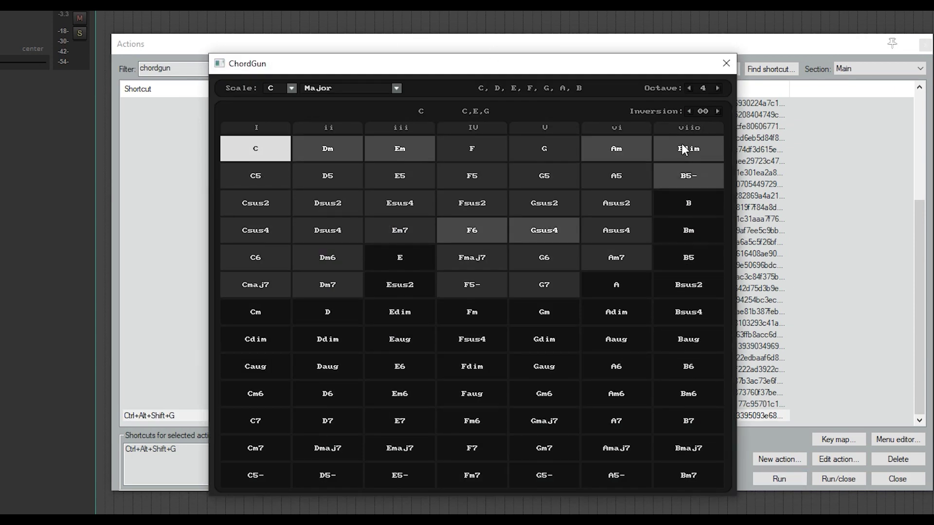
click(726, 64)
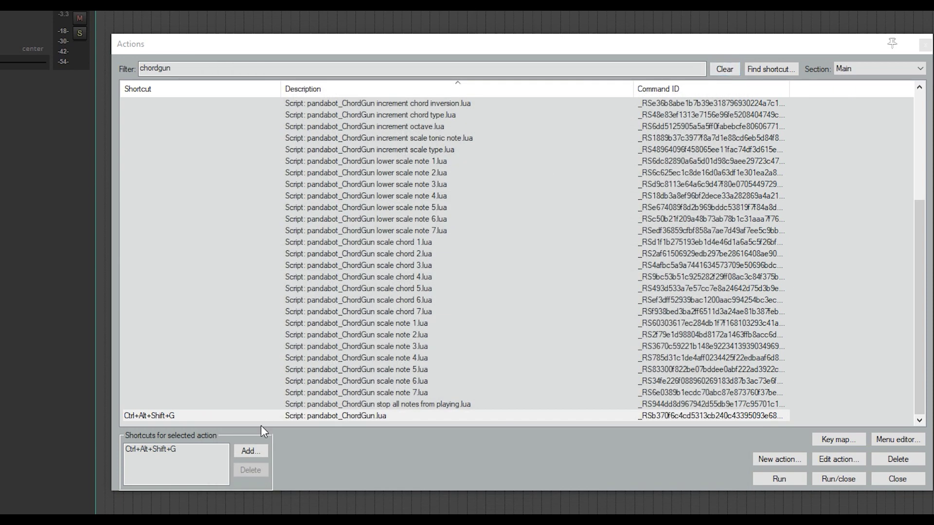
click(250, 451)
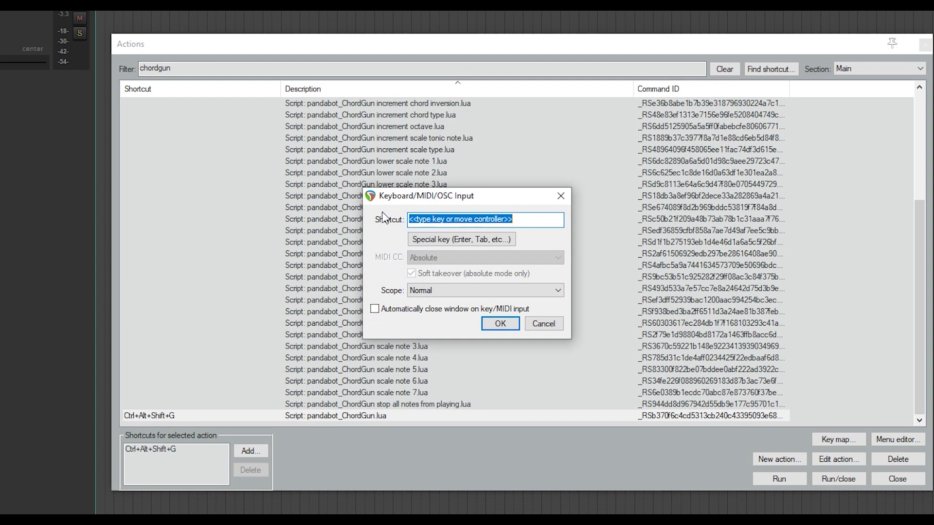
click(538, 324)
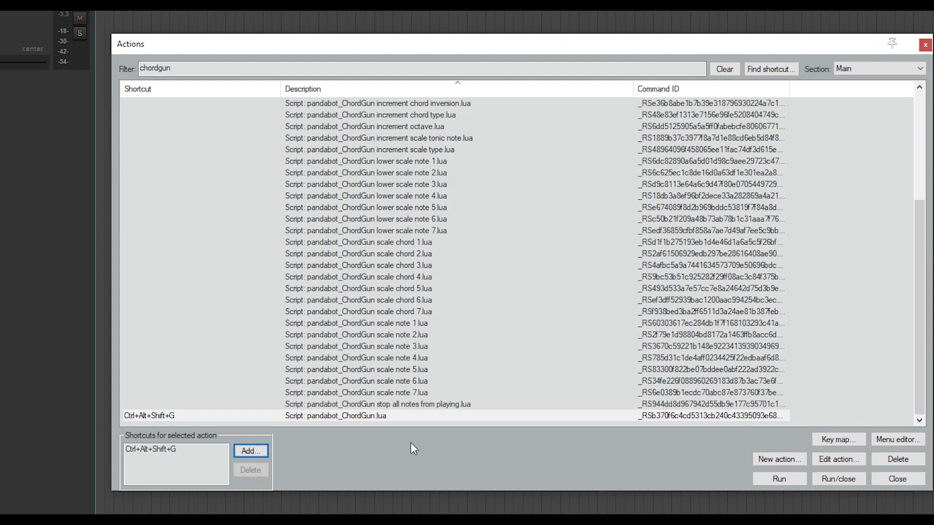
click(896, 478)
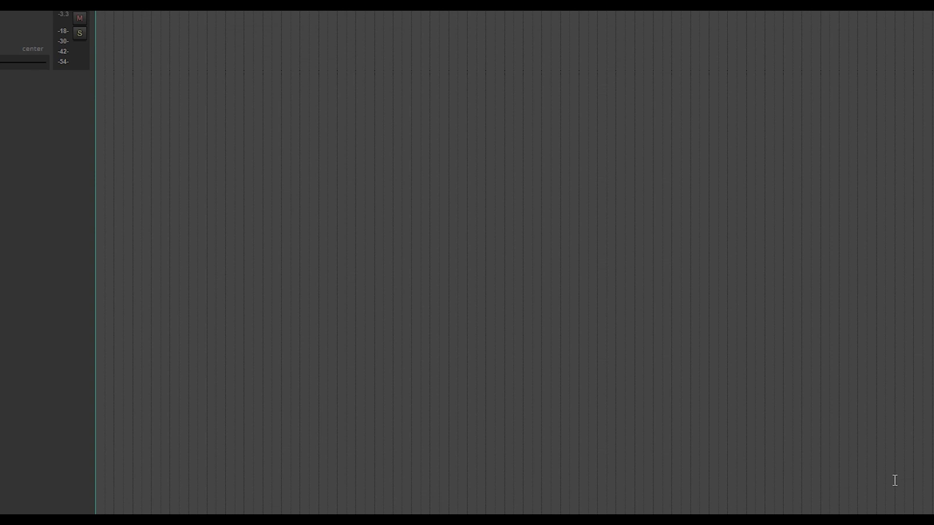
- Launch ChordGun and move its window over to the right side of the screen
key(c)
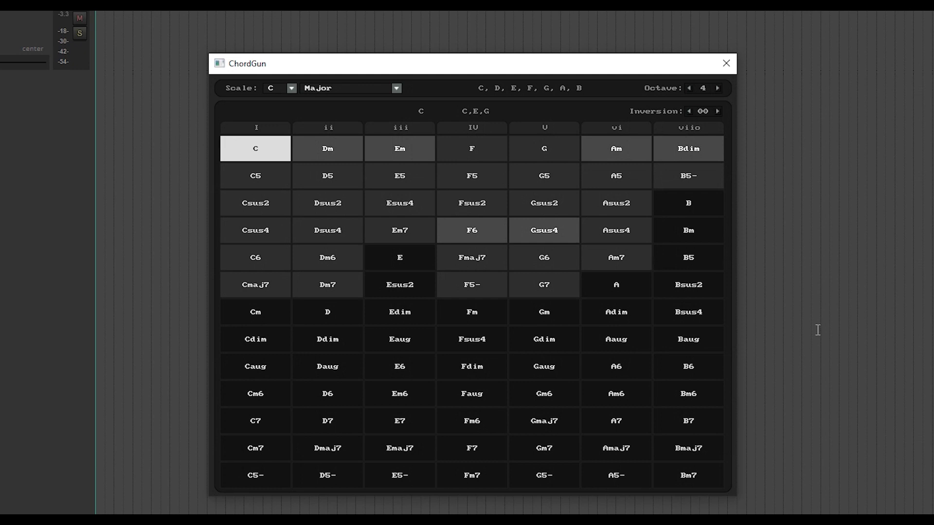
drag(561, 55, 889, 69)
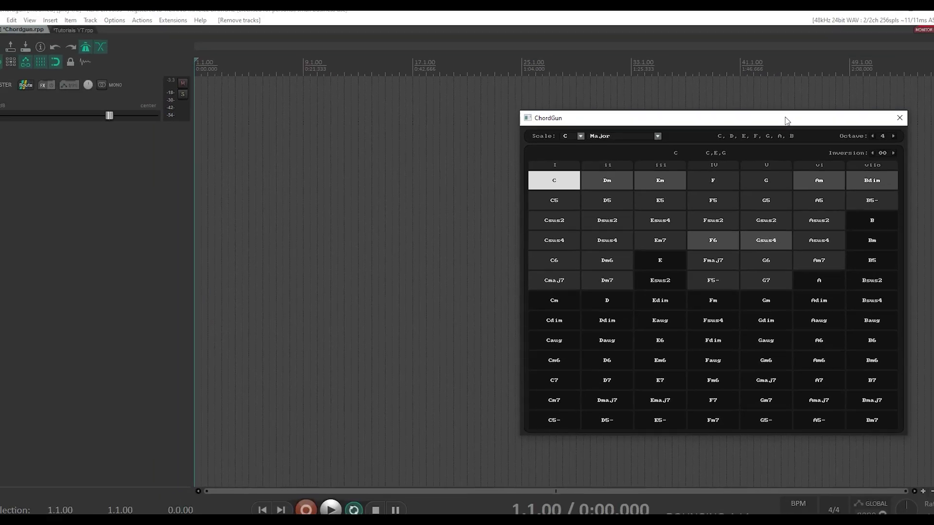
drag(843, 118, 869, 119)
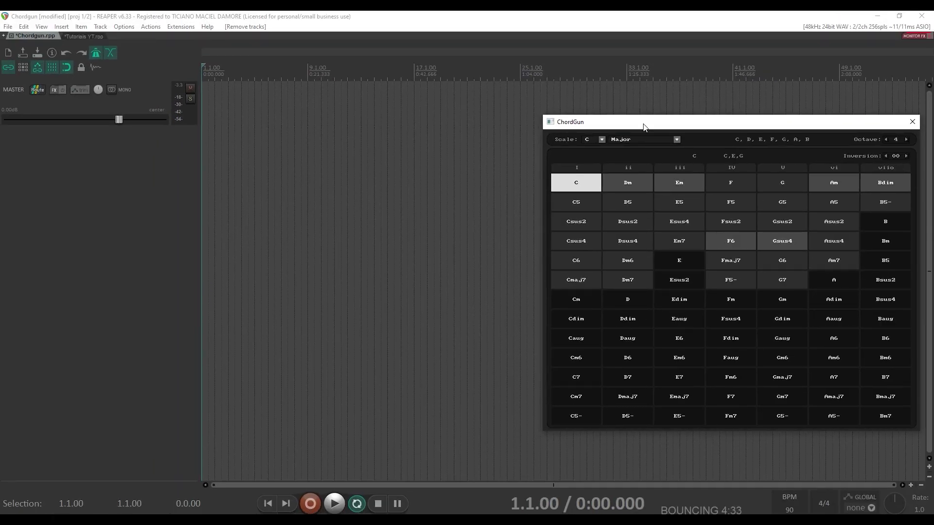
- Audition the Dm, Em and C major chords in ChordGun
click(634, 179)
click(689, 188)
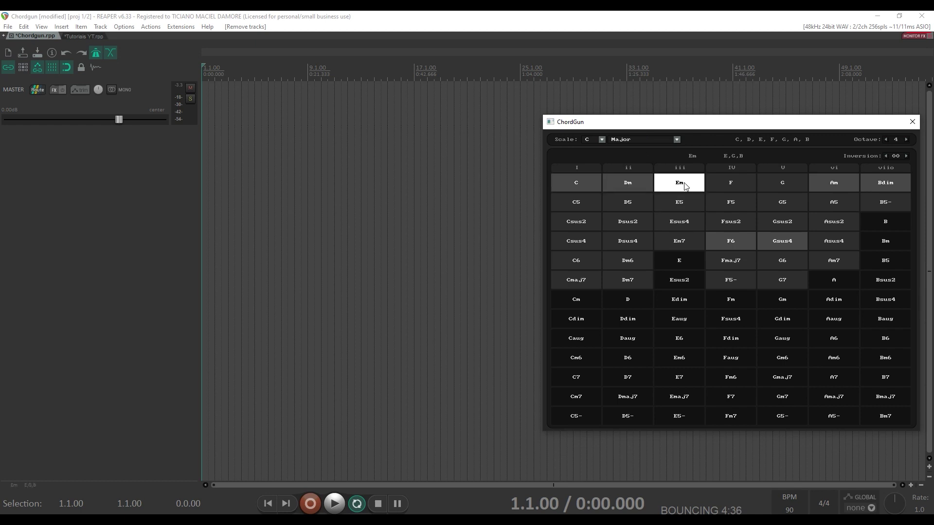
click(581, 180)
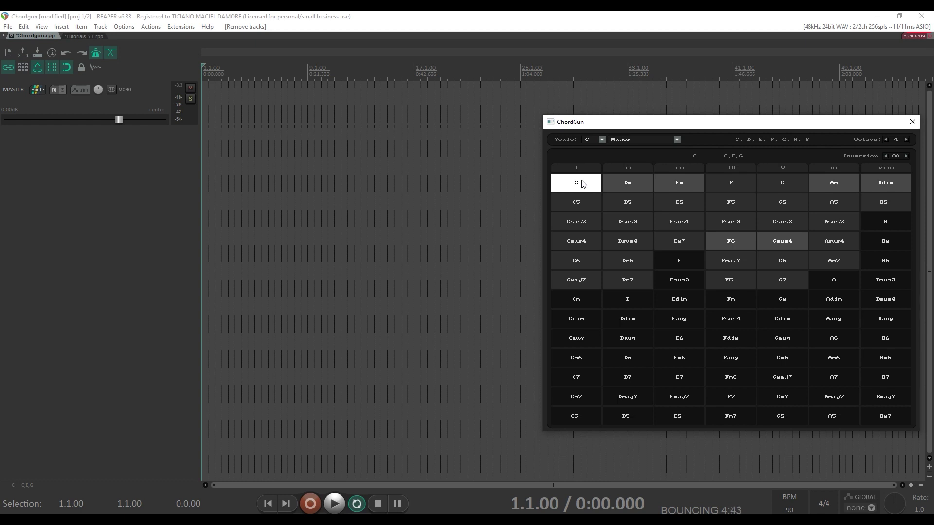
- Add ReaSynth as a virtual instrument on a new track
click(63, 28)
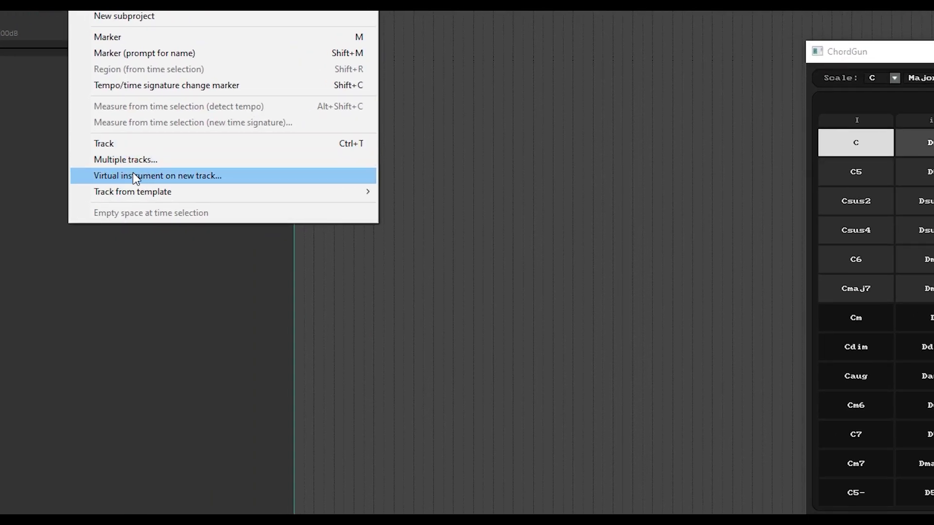
click(132, 174)
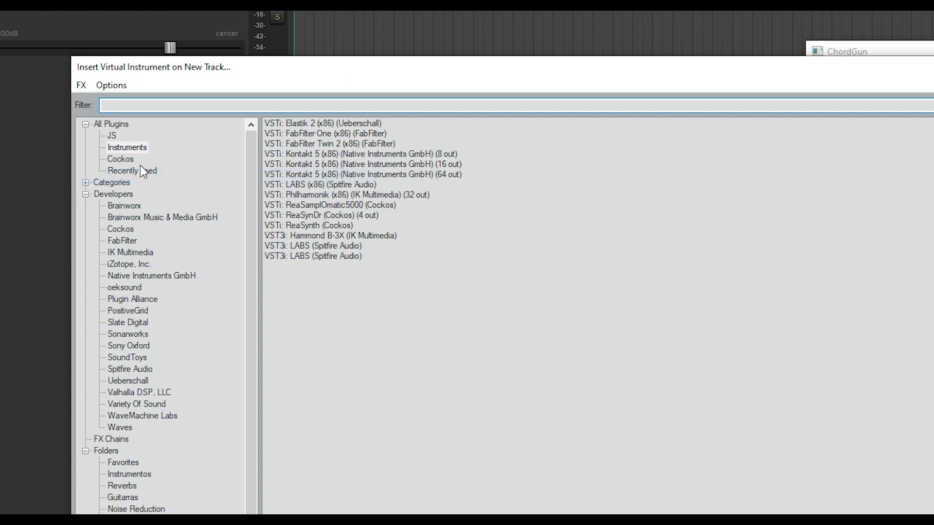
drag(273, 69, 446, 19)
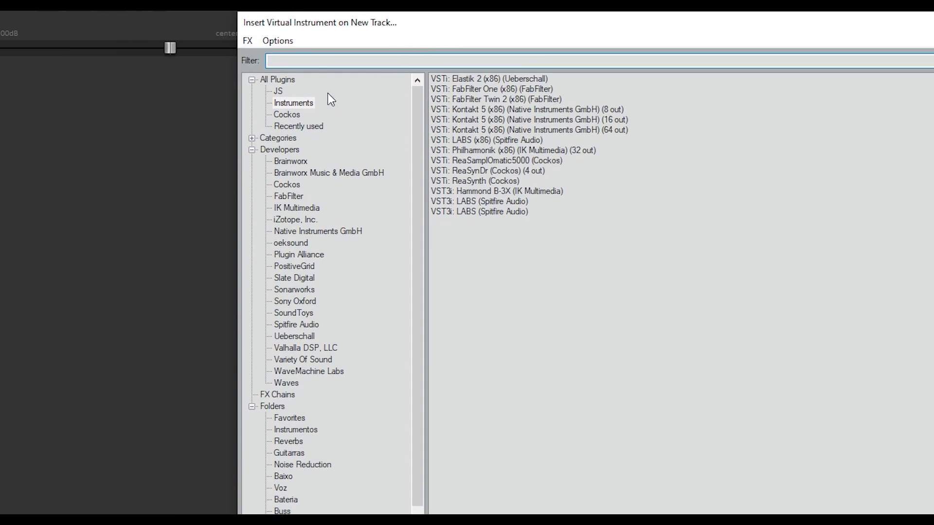
double_click(462, 181)
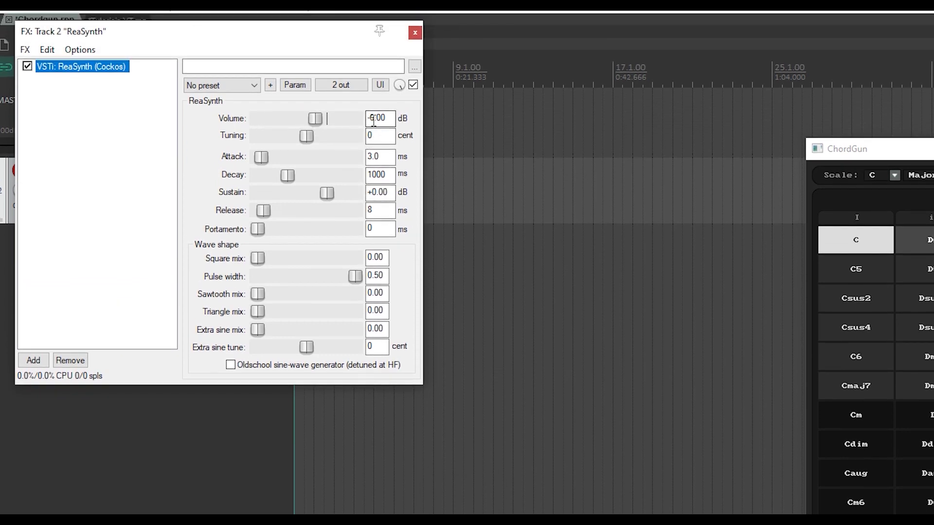
- Set ReaSynth's volume to -14 dB and close its FX window
drag(373, 121, 368, 122)
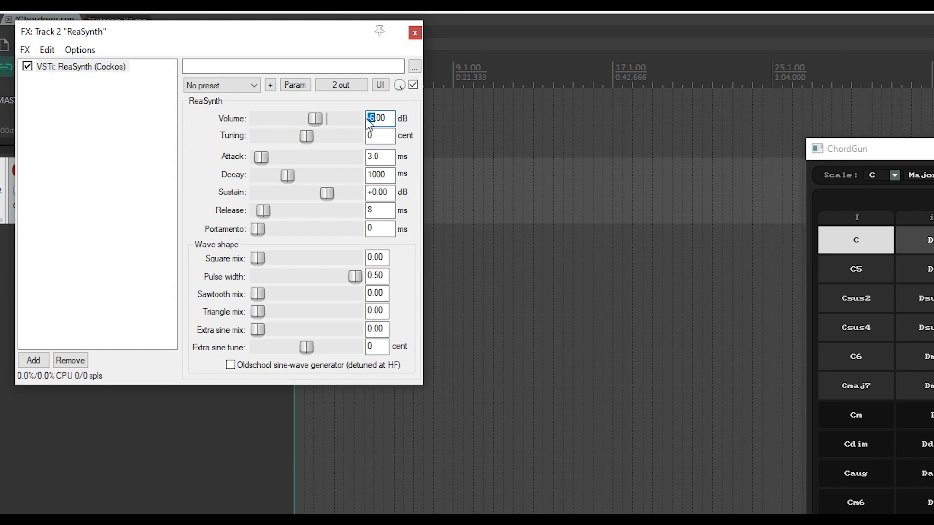
text(-14)
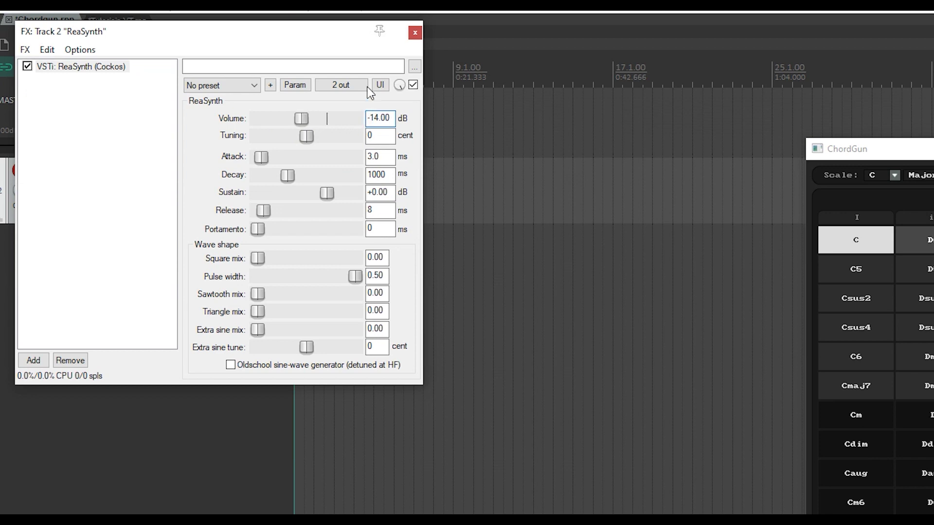
click(414, 34)
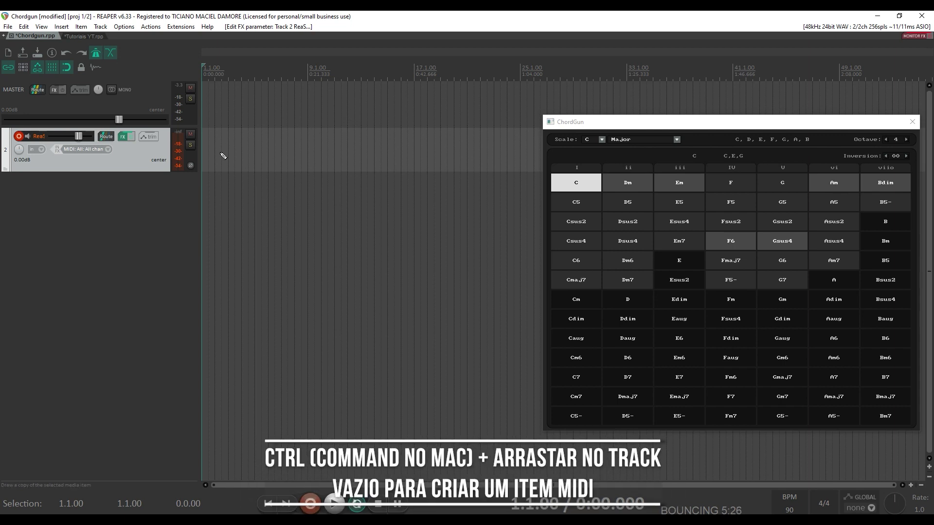
- Draw an empty MIDI item at the start of the ReaSynth track with the pencil
drag(223, 156, 430, 172)
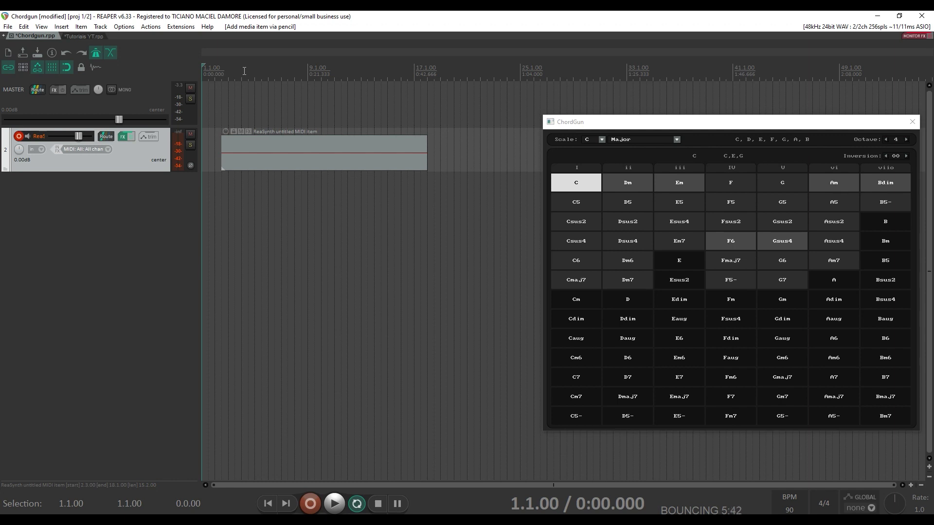
- Open the MIDI item in the built-in editor beside ChordGun, with the edit cursor at bar 5
right_click(279, 165)
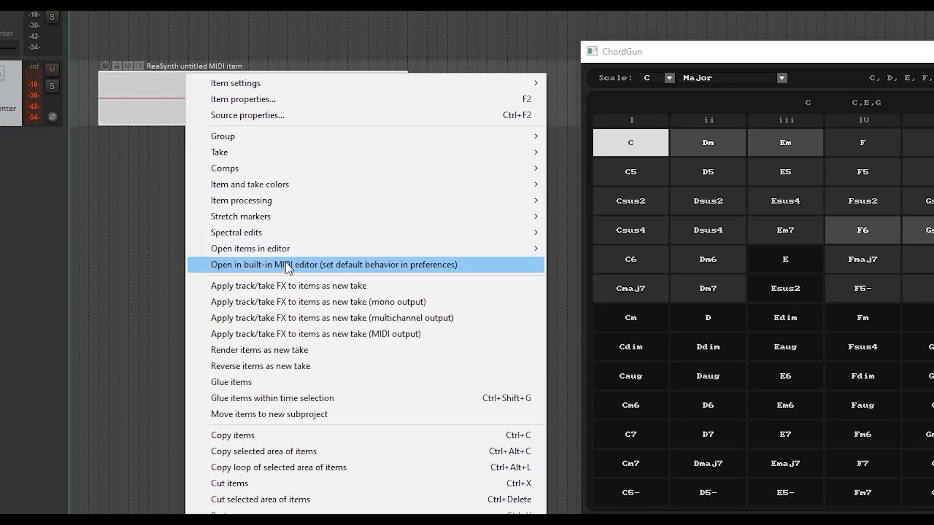
click(287, 264)
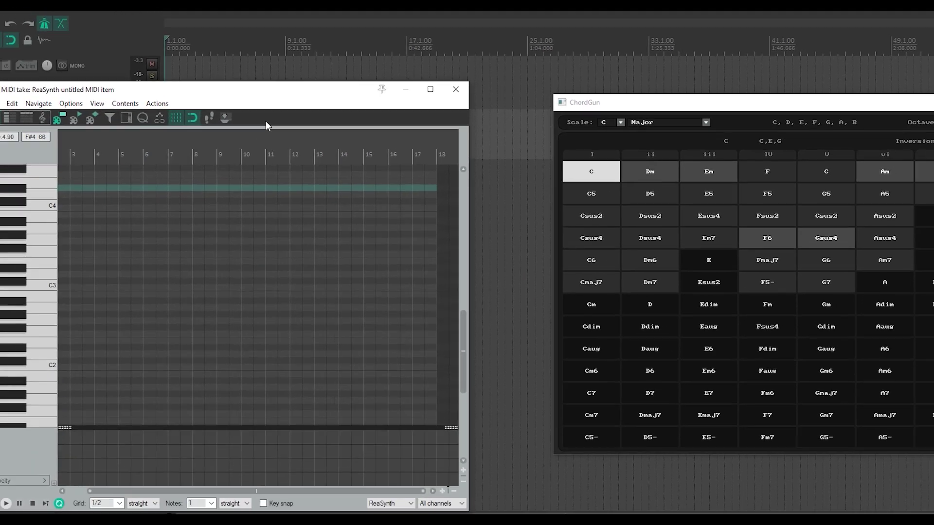
drag(272, 92, 265, 48)
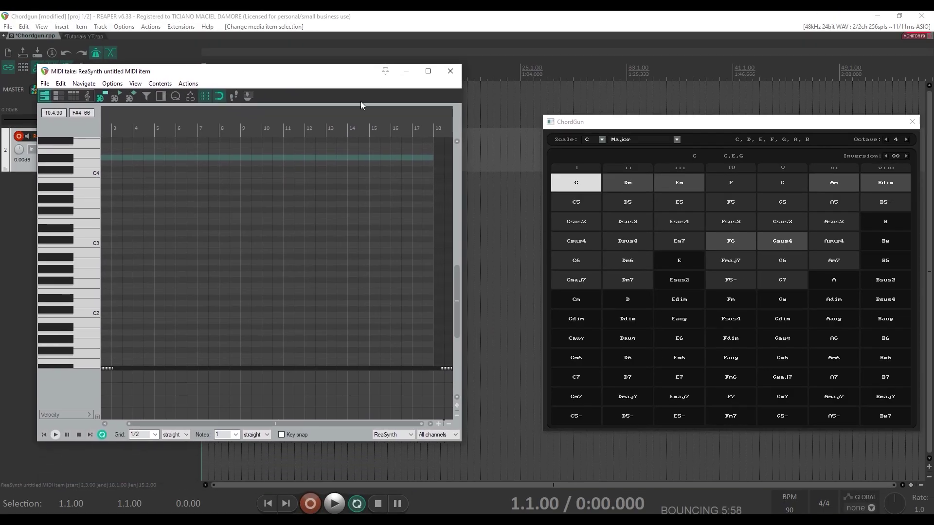
drag(643, 123, 593, 92)
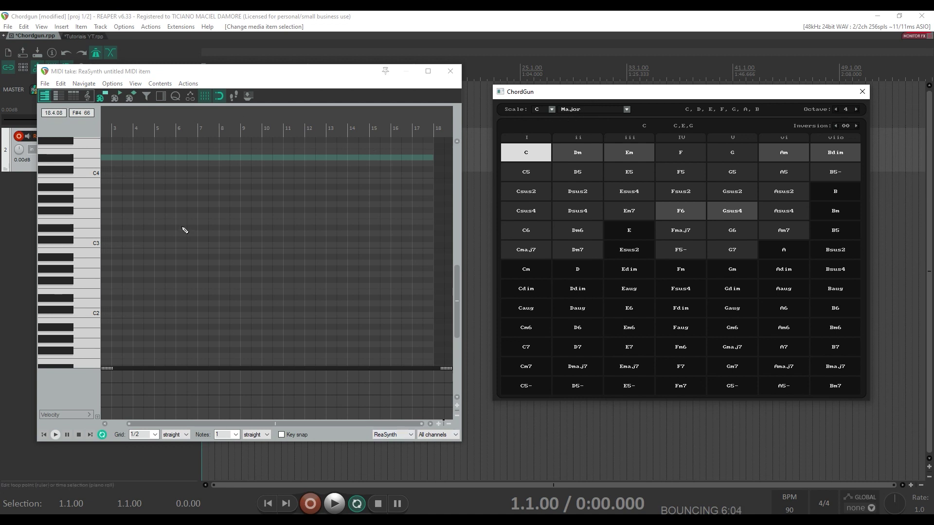
click(158, 174)
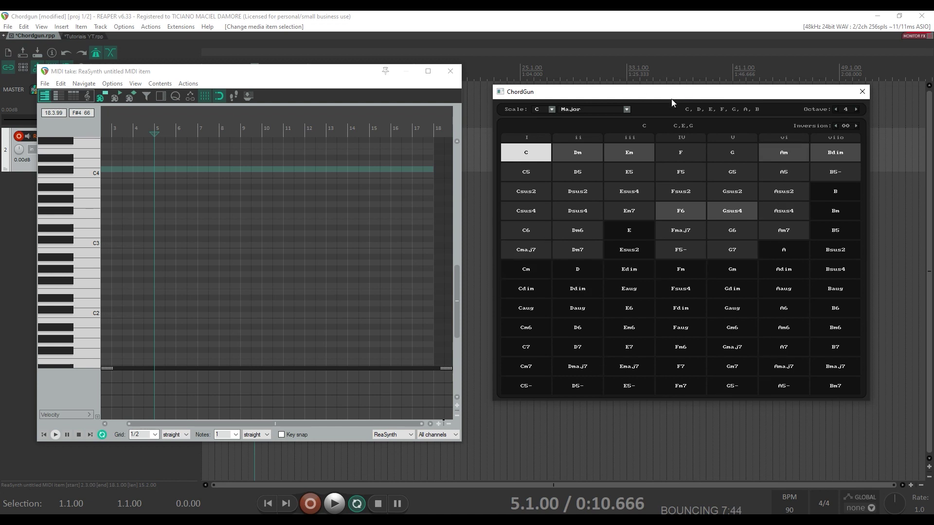
click(530, 161)
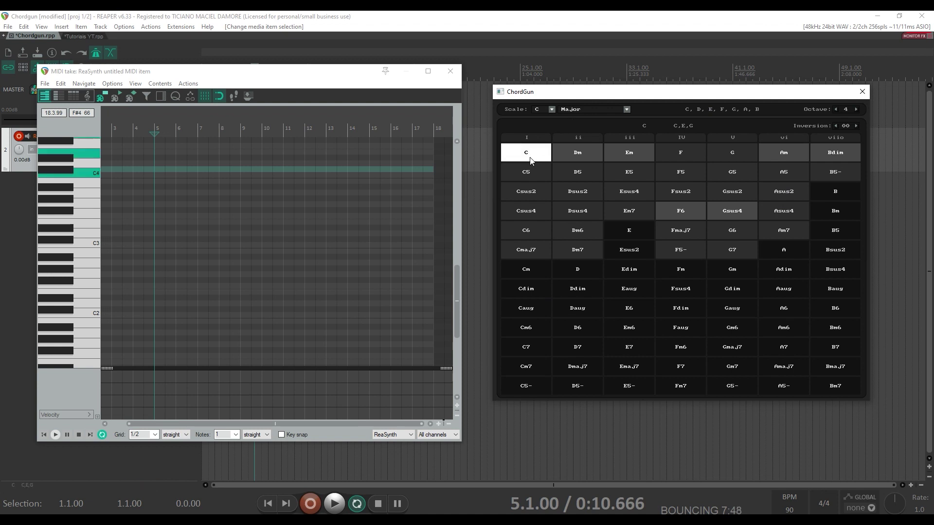
click(579, 148)
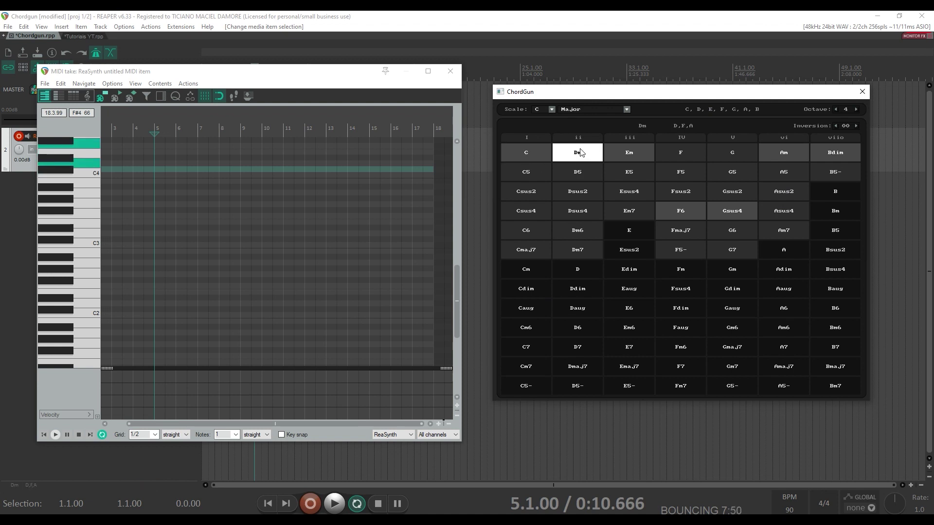
click(681, 154)
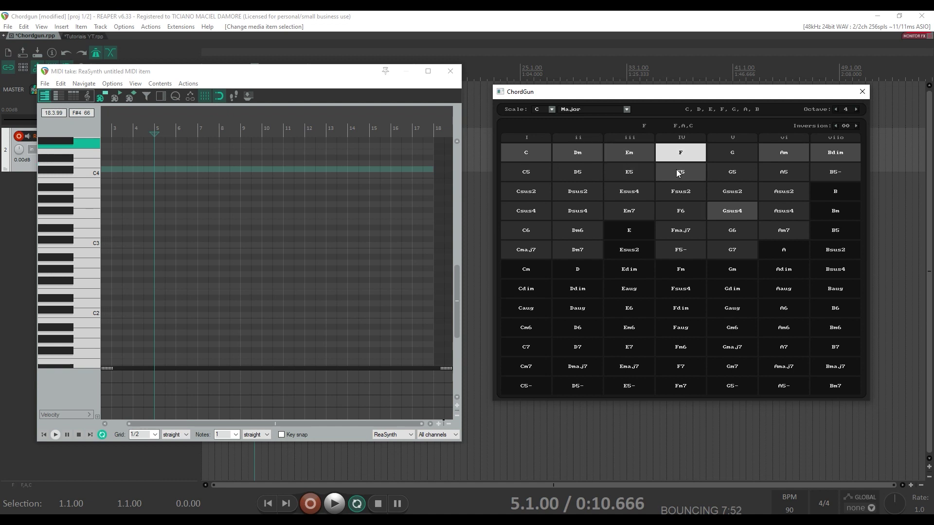
click(675, 193)
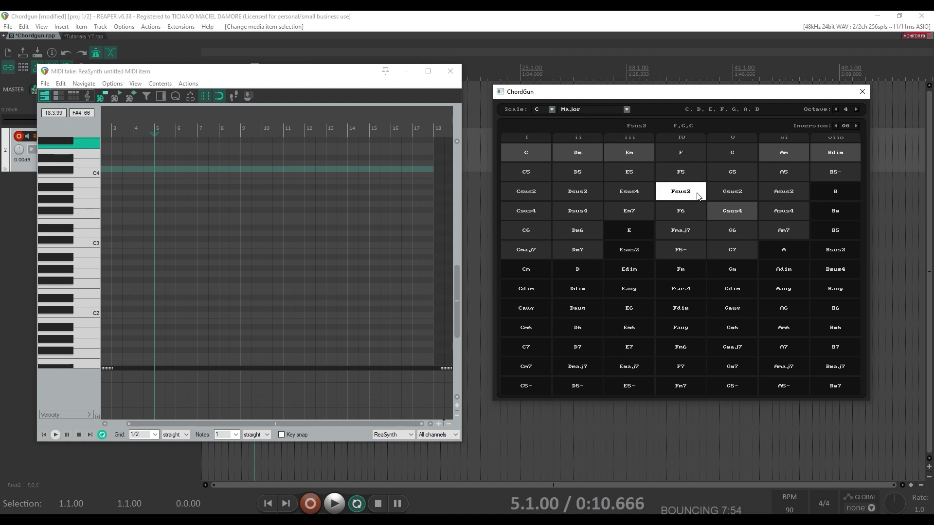
click(735, 149)
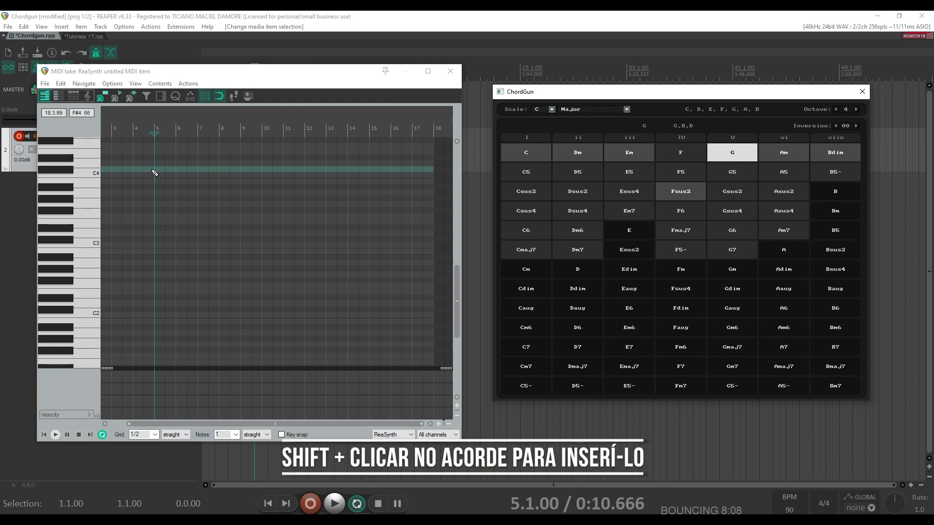
- Insert C, Em7 and G7 chords in sequence at bar 5 from ChordGun
shift+click(532, 153)
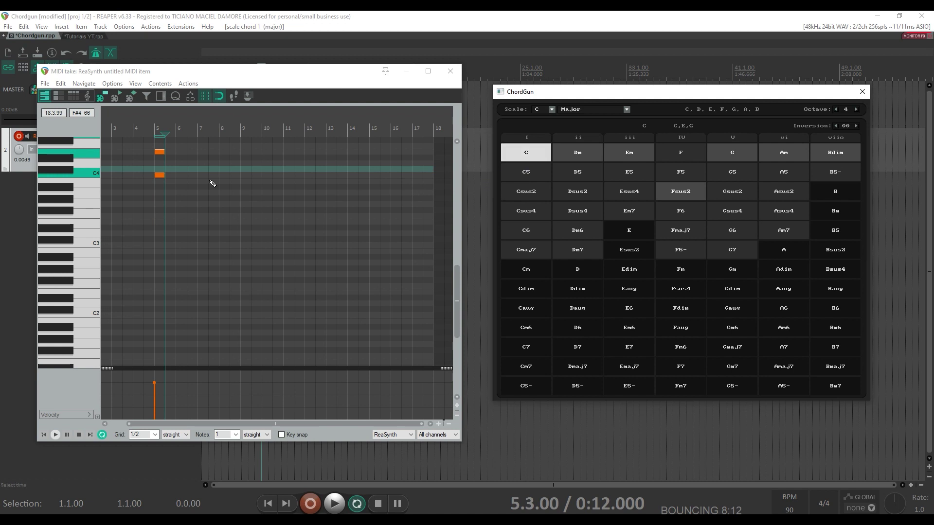
drag(455, 288, 455, 270)
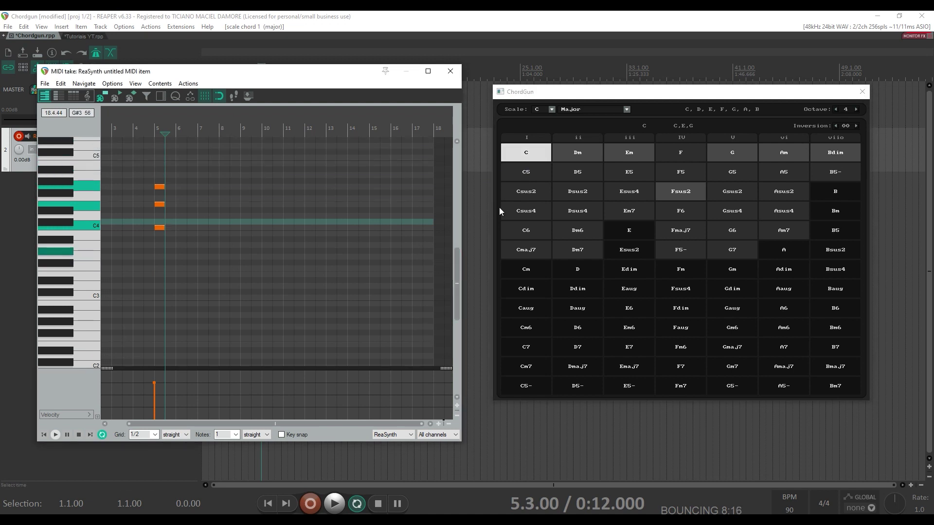
click(634, 211)
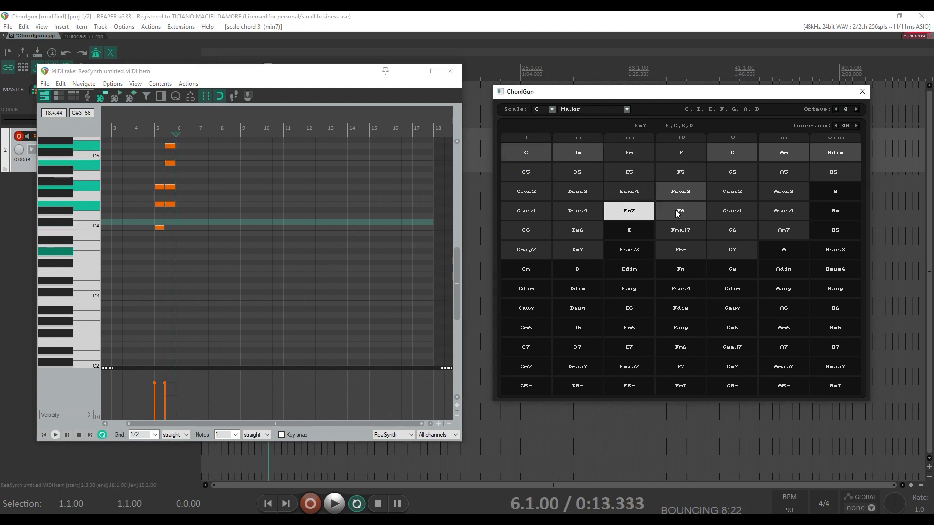
click(737, 252)
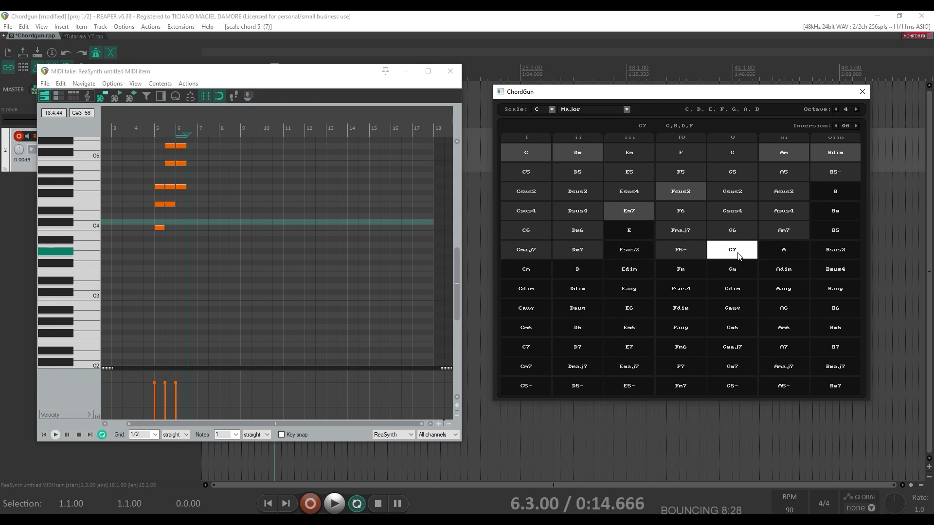
- Play back the inserted chords from bar 5, then stop
click(151, 130)
key(space)
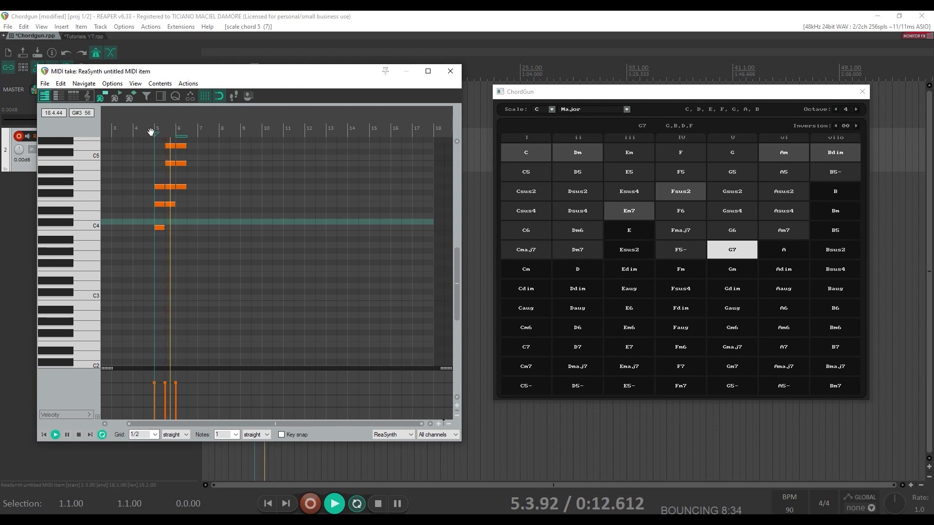
key(space)
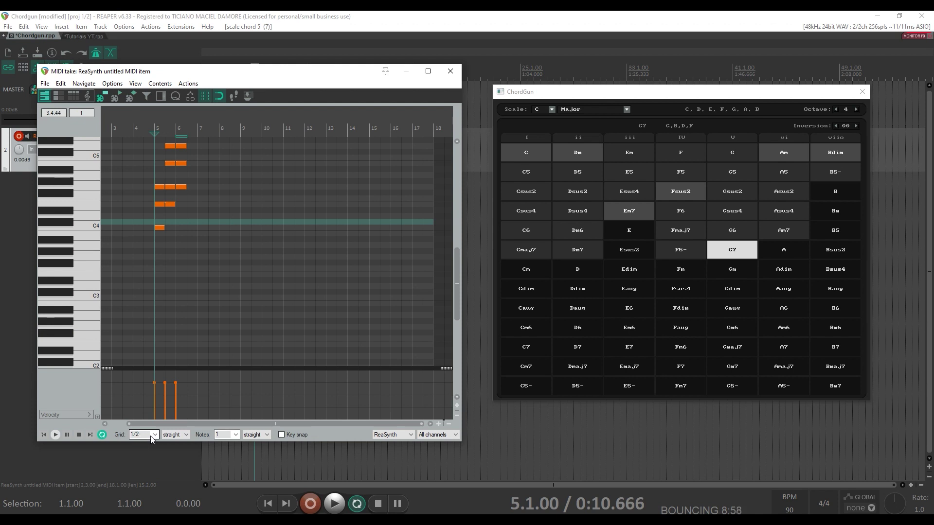
- Set the grid to 1/8, insert a Cm chord at bar 7, then undo all inserted chords
click(154, 435)
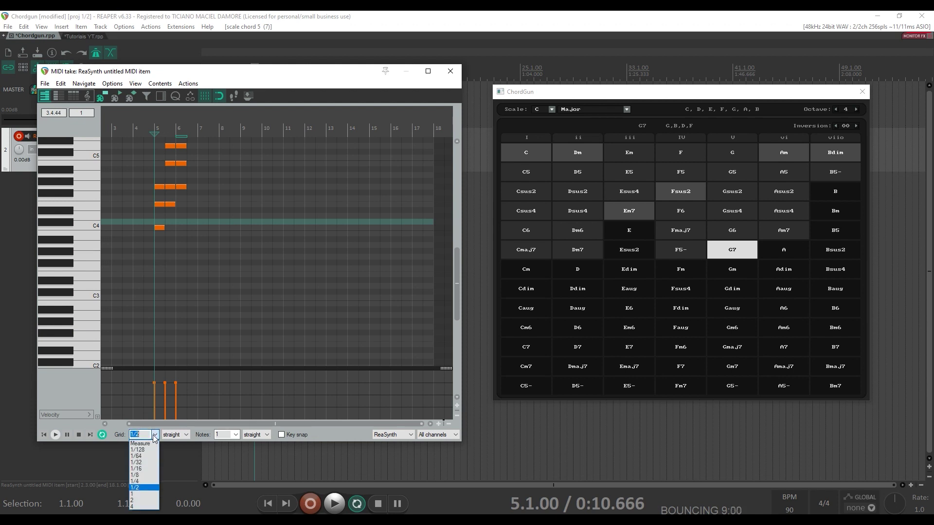
click(147, 476)
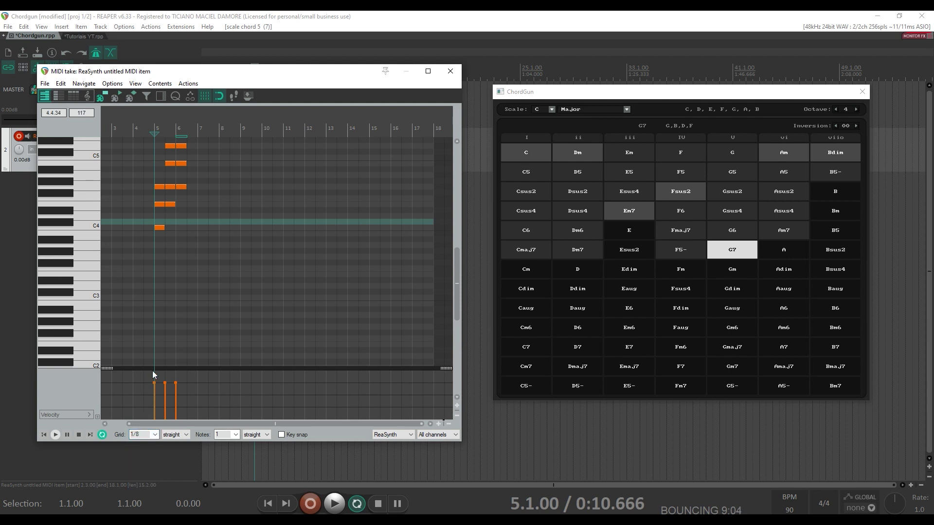
click(199, 212)
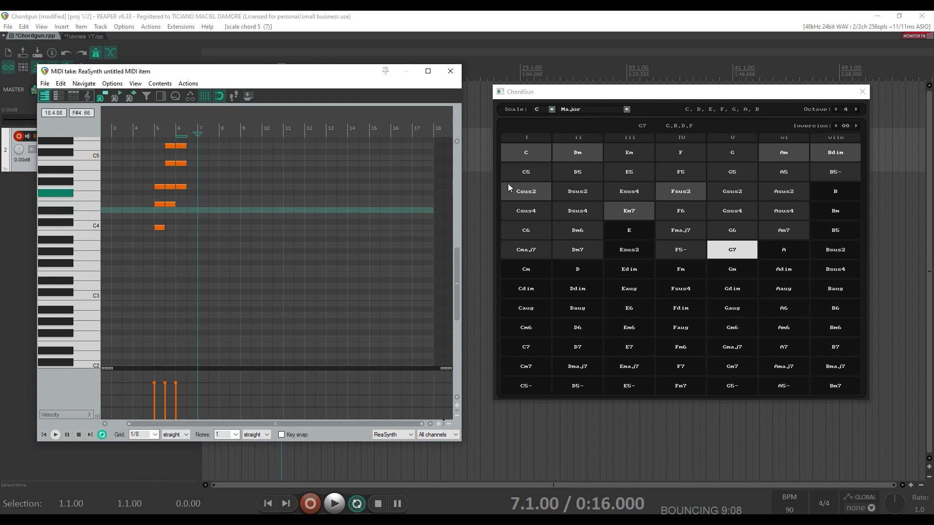
click(538, 274)
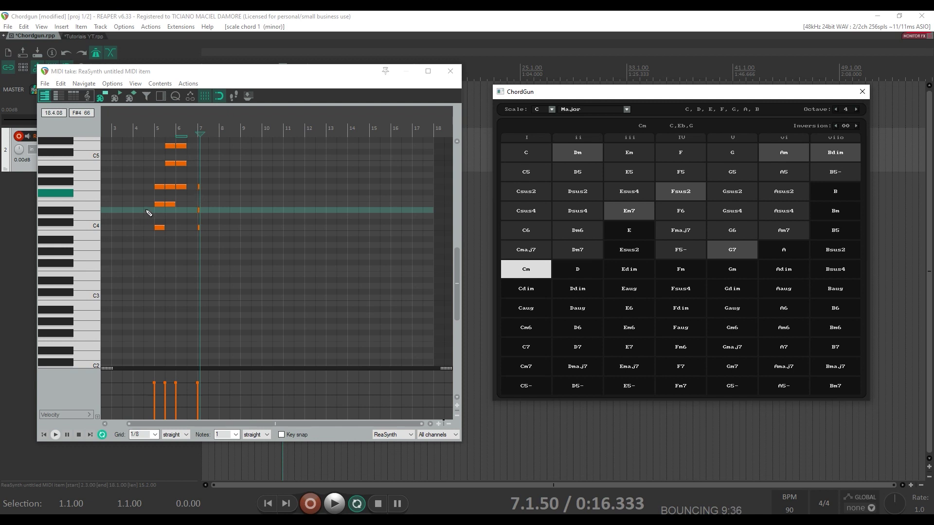
click(200, 74)
key(ctrl+z)
key(ctrl+z)
key(ctrl+z)
key(ctrl+z)
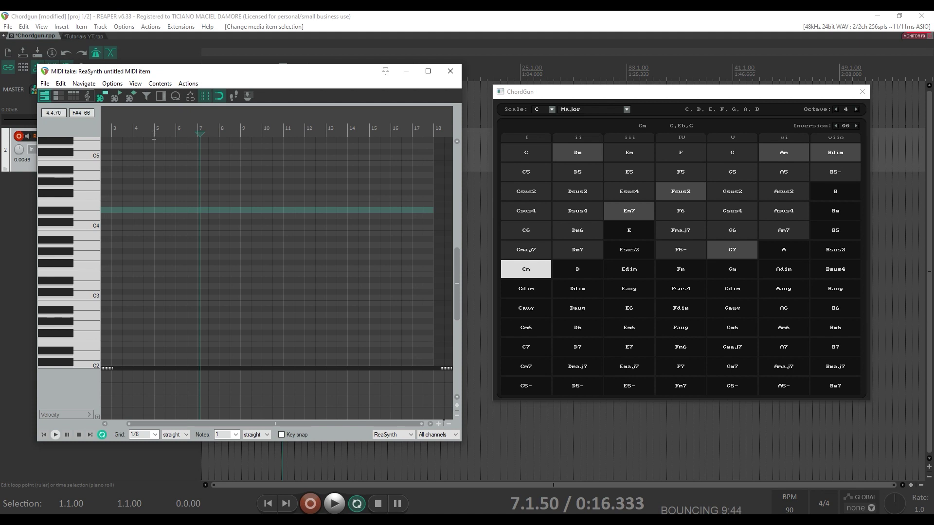
click(153, 135)
click(159, 148)
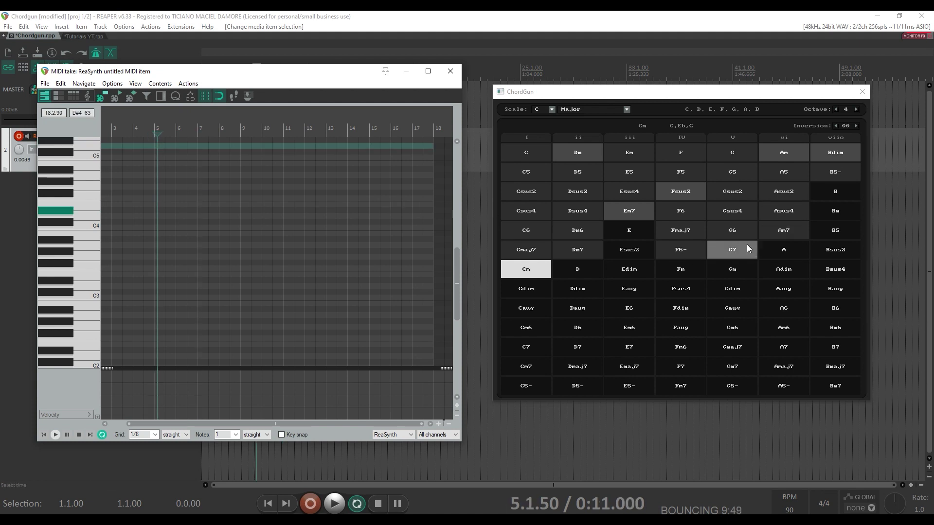
click(155, 128)
scroll(154, 128, up, 4)
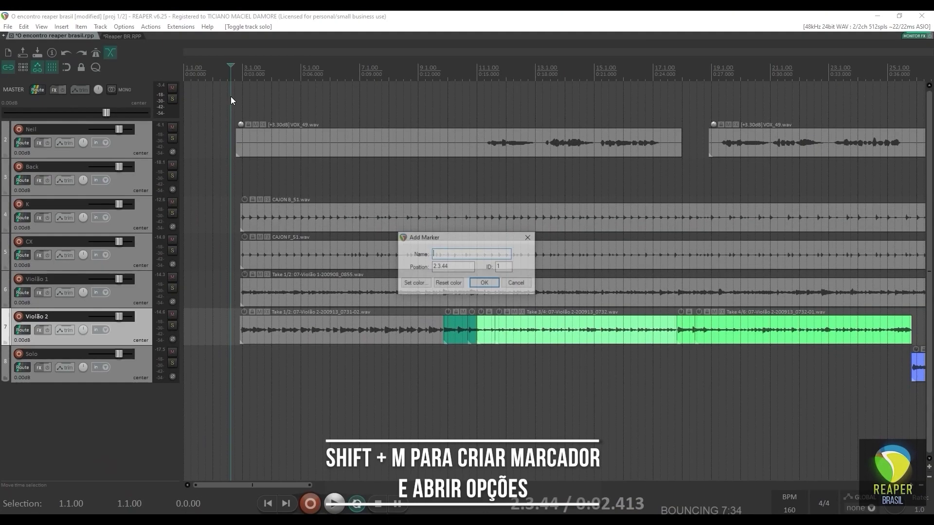
- Name the marker Começo, change EQ band 4's filter type, and select a time range
text(Começo)
key(Return)
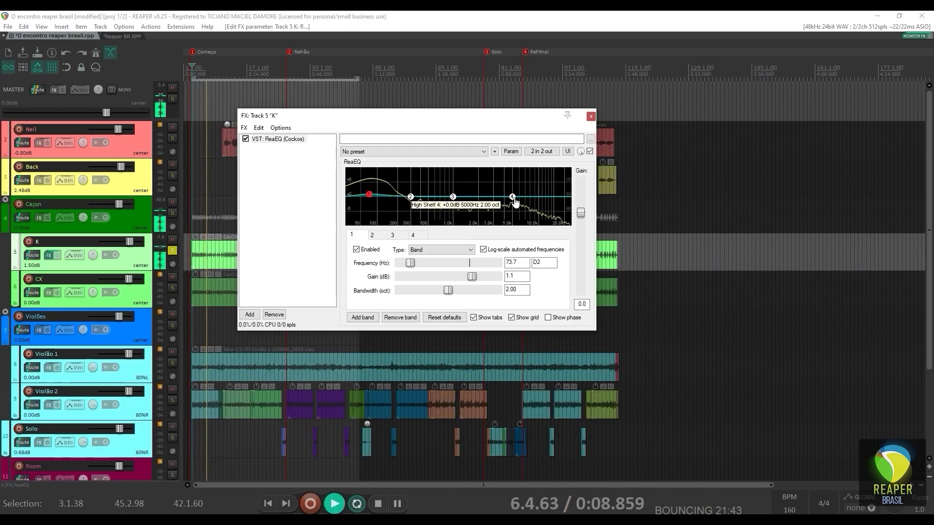
click(451, 251)
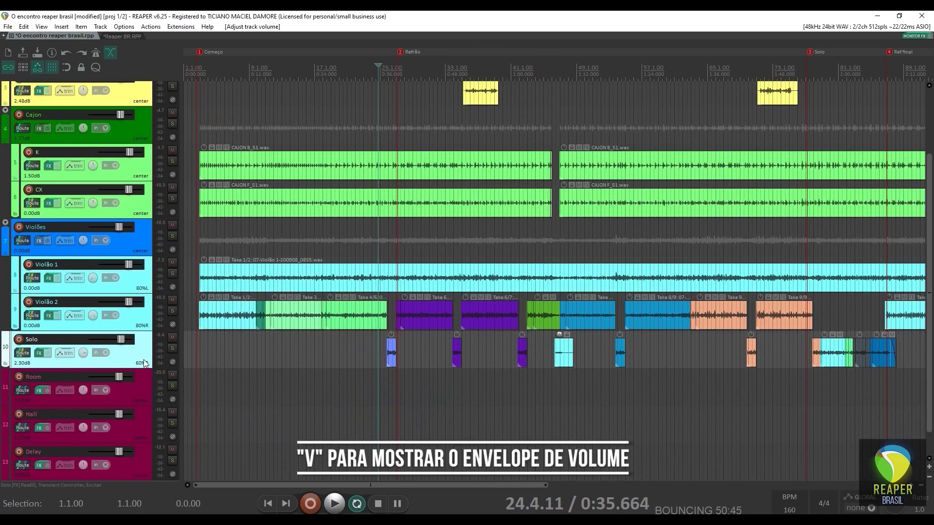
key(v)
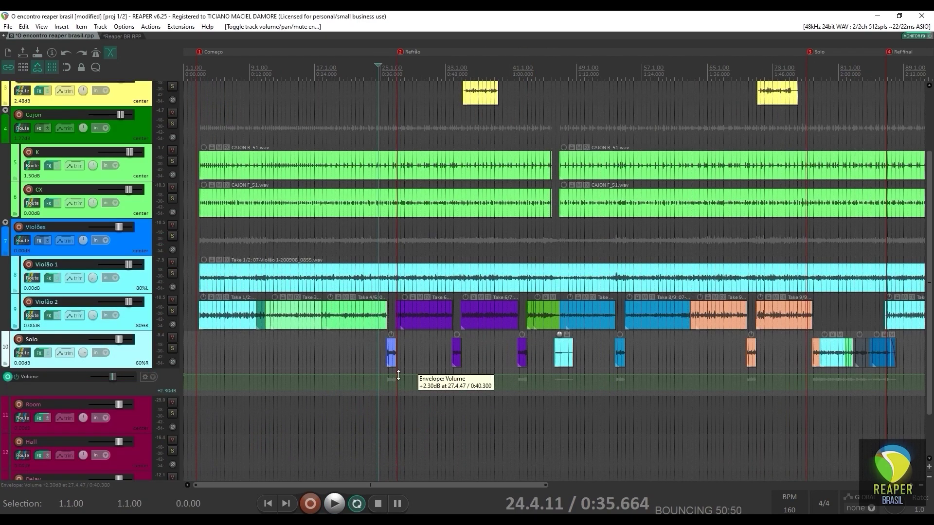
drag(387, 376, 546, 370)
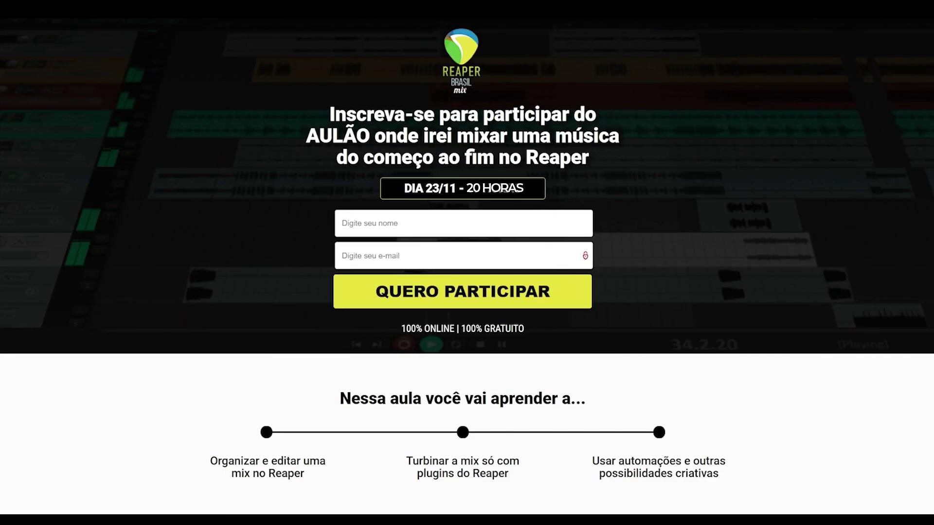
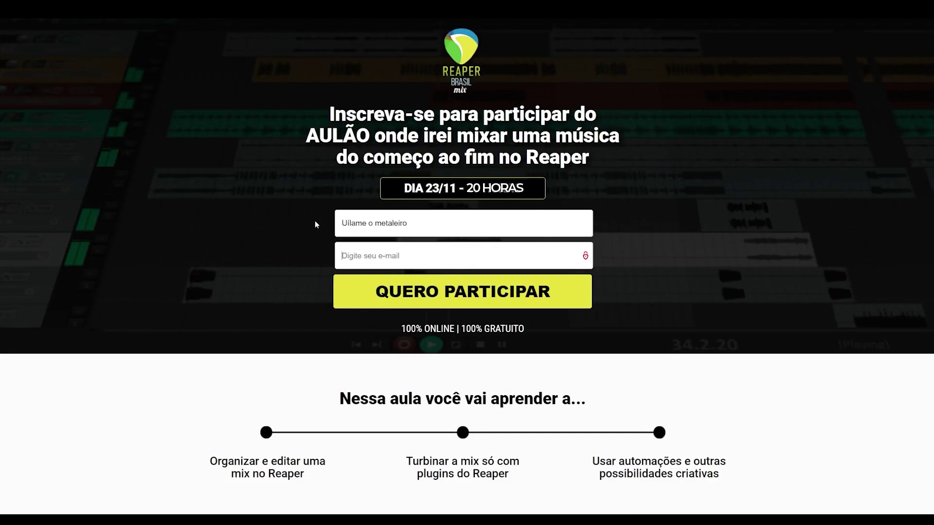
- Fill in a name and e-mail address on the class signup form and join the WhatsApp group
key(Tab)
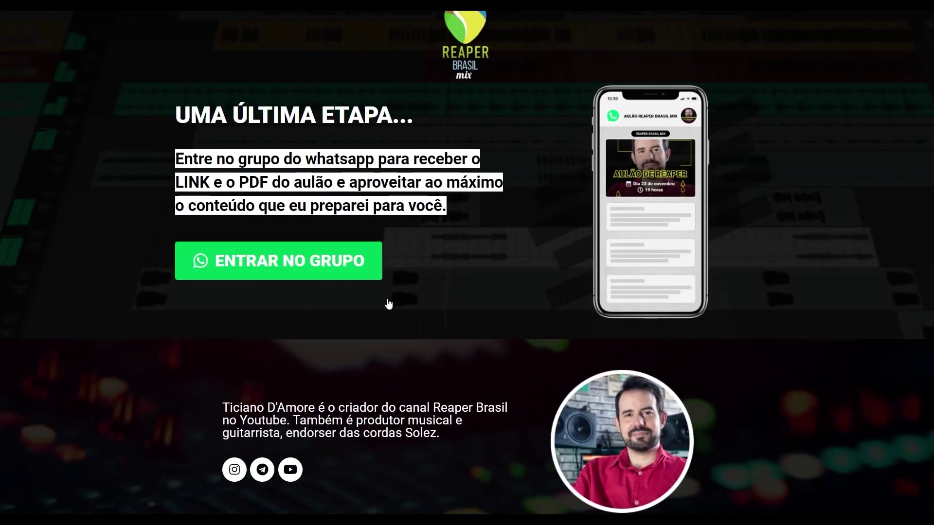
click(312, 256)
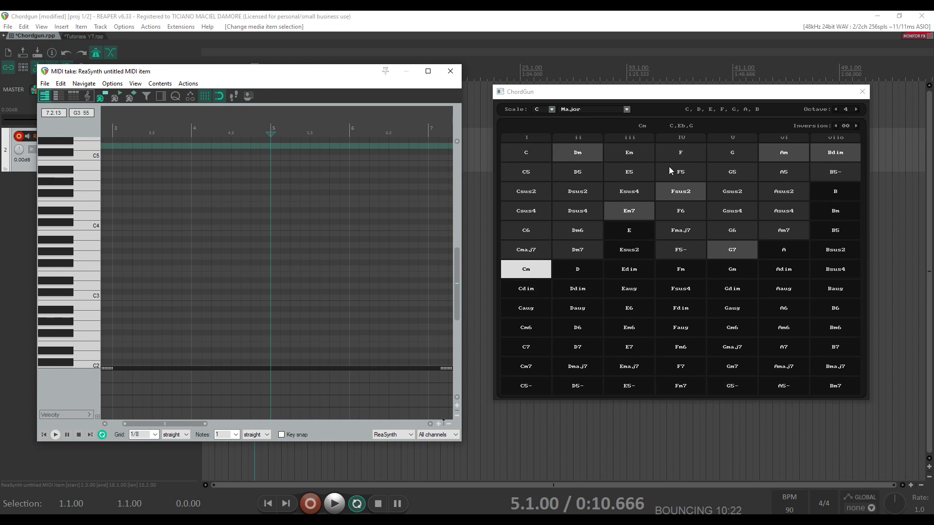
- Set ChordGun's scale root to D and keep Major as the scale type
click(553, 109)
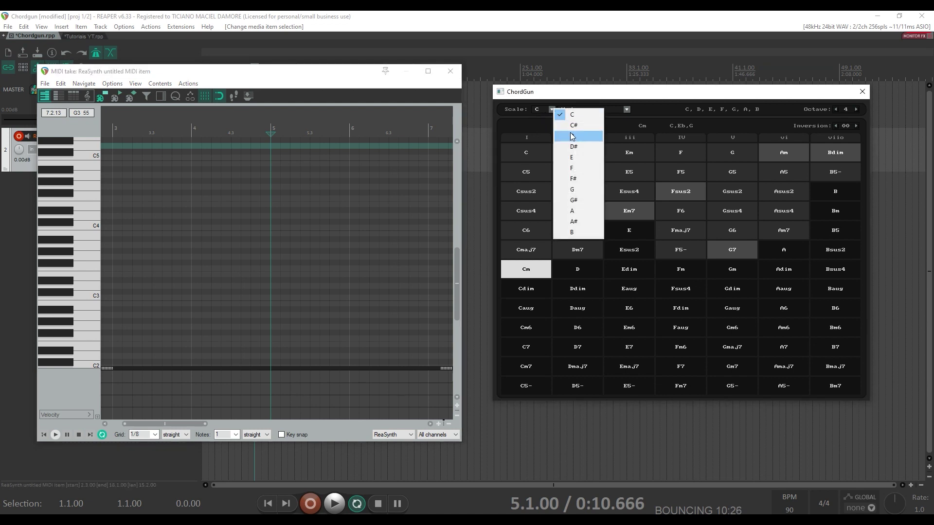
click(571, 135)
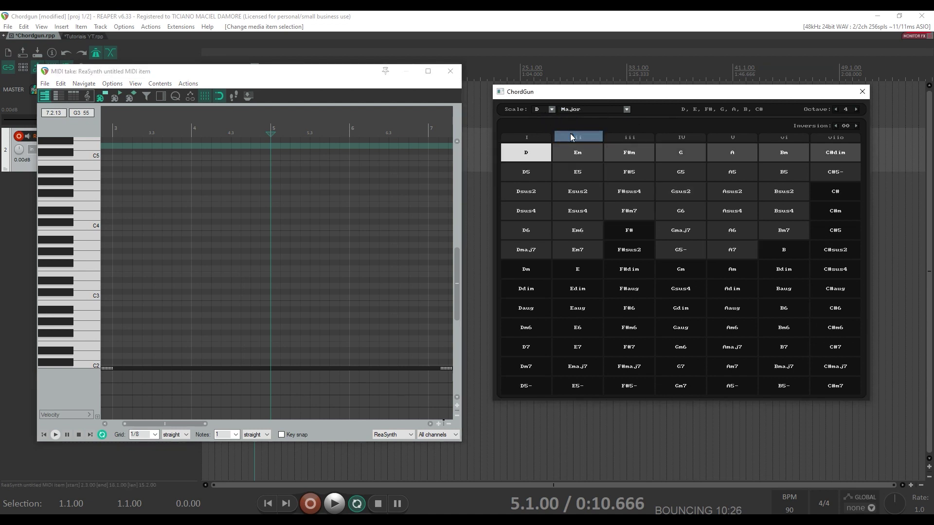
click(626, 109)
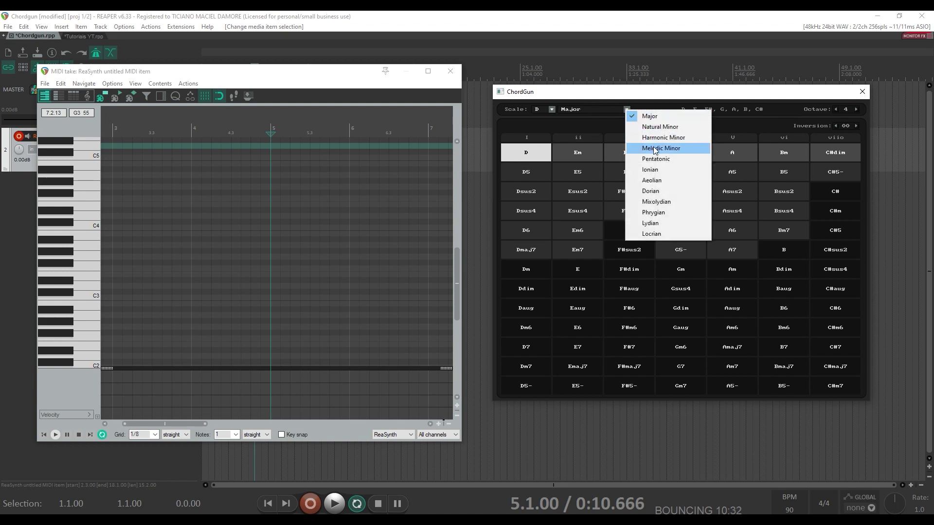
click(634, 107)
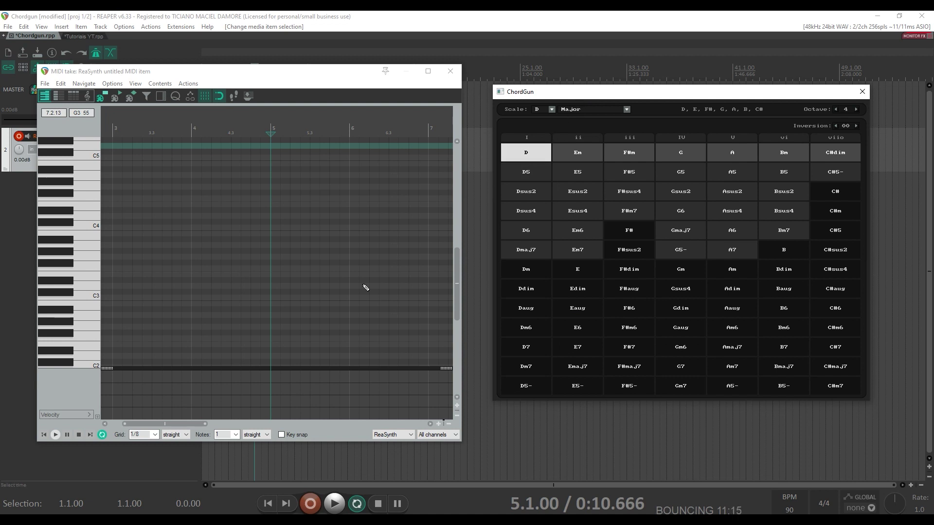
- Set the MIDI editor grid to 1/2 and zoom out to show more bars
click(156, 434)
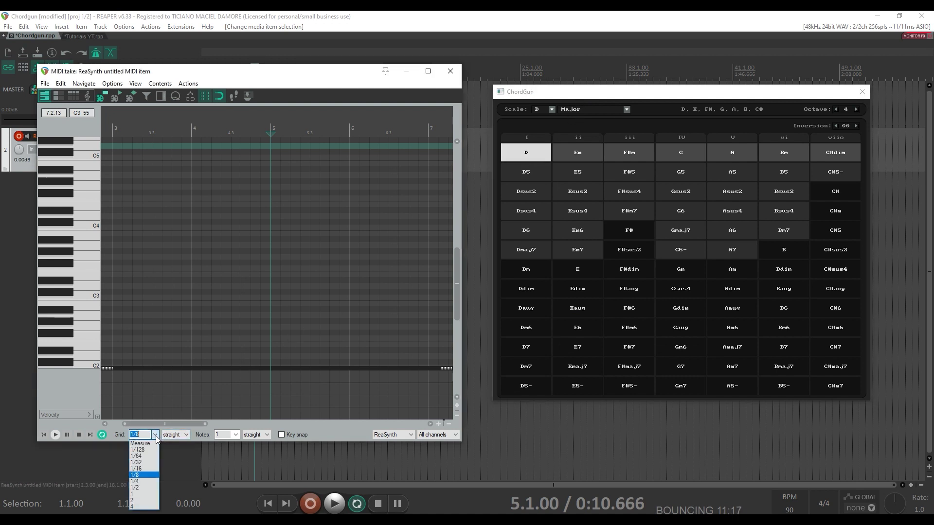
click(152, 487)
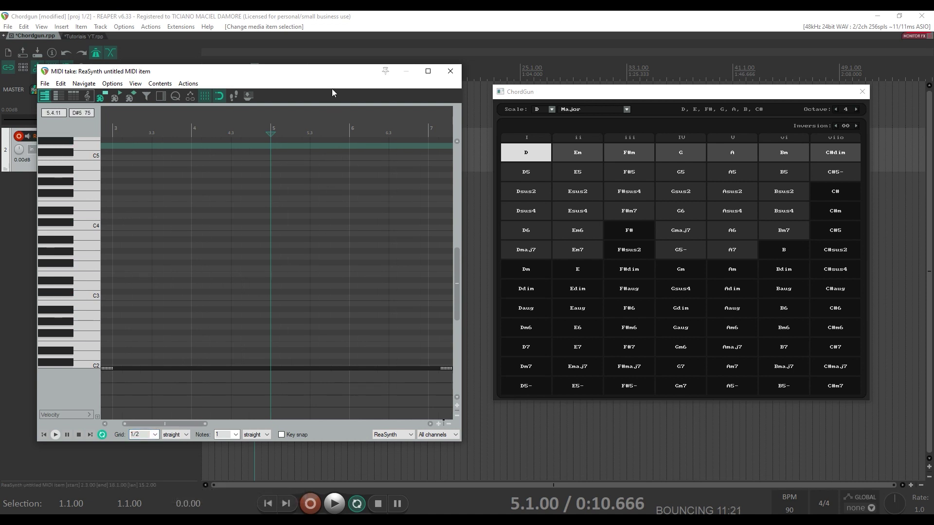
key(minus)
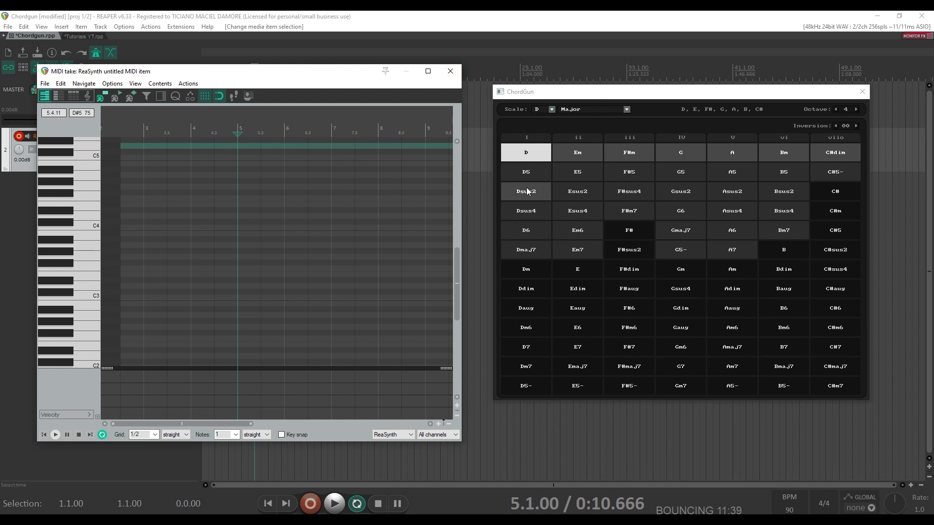
- Insert D, F#m, G and A chords from bar 5, then play them back from bar 5
click(527, 153)
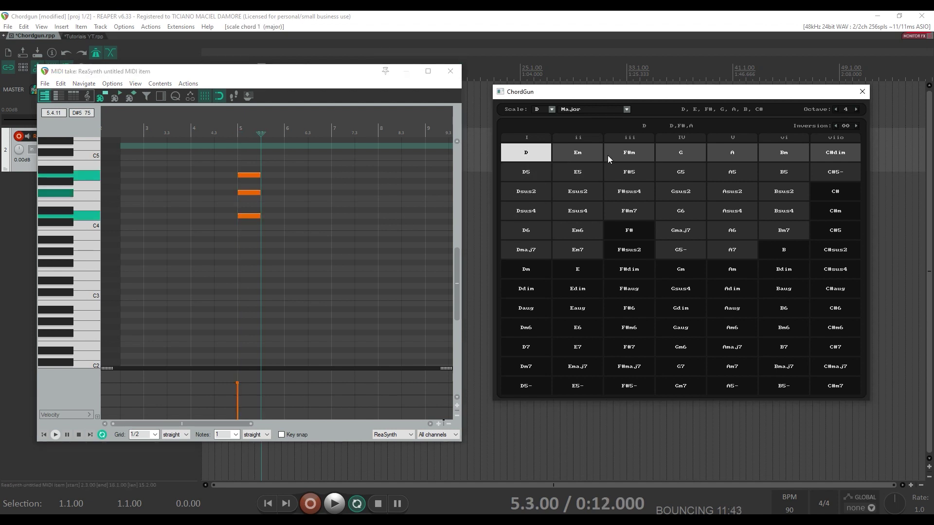
click(640, 156)
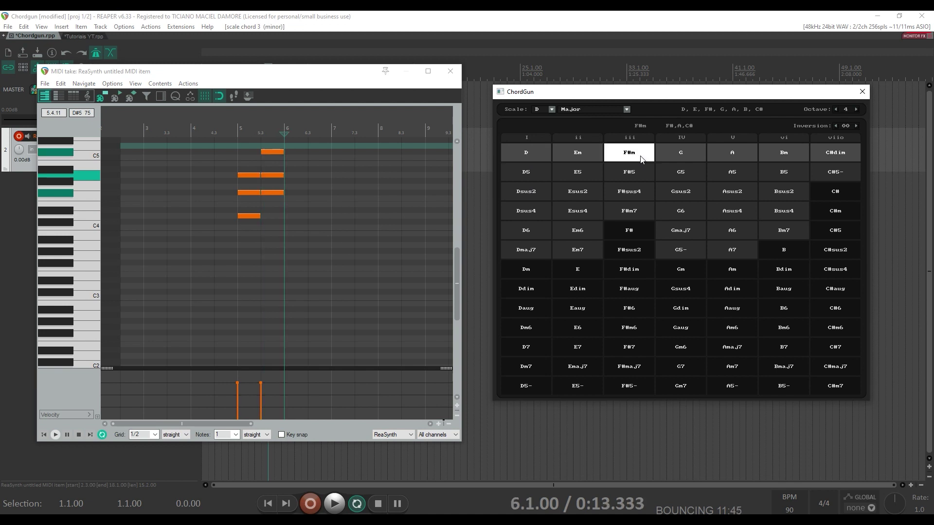
click(700, 154)
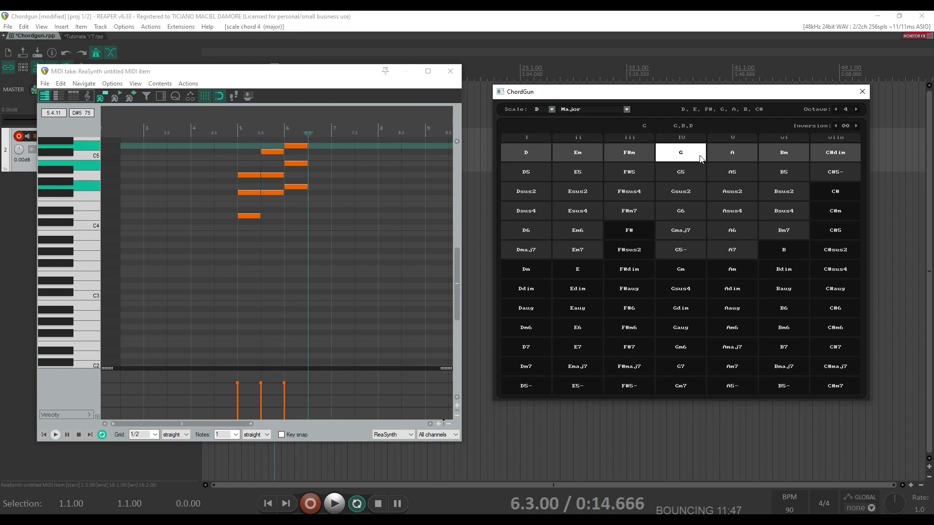
click(732, 153)
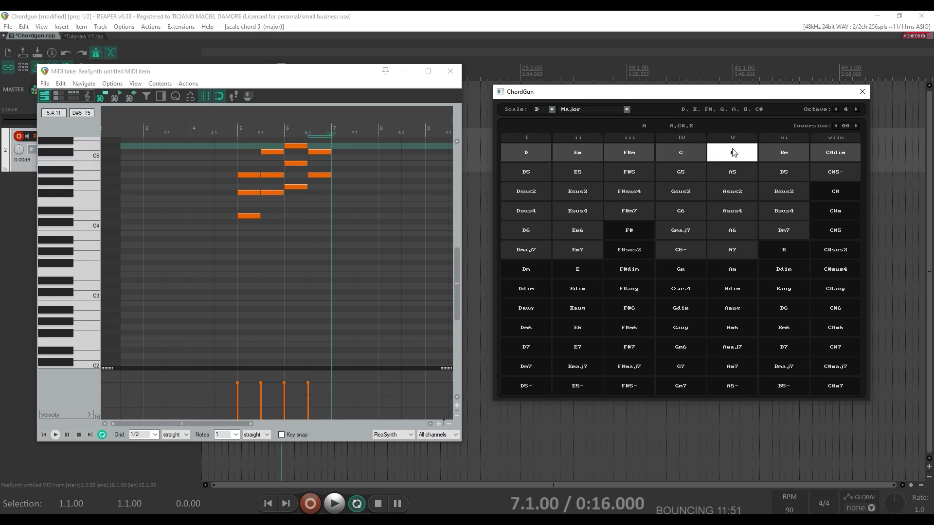
click(231, 131)
key(space)
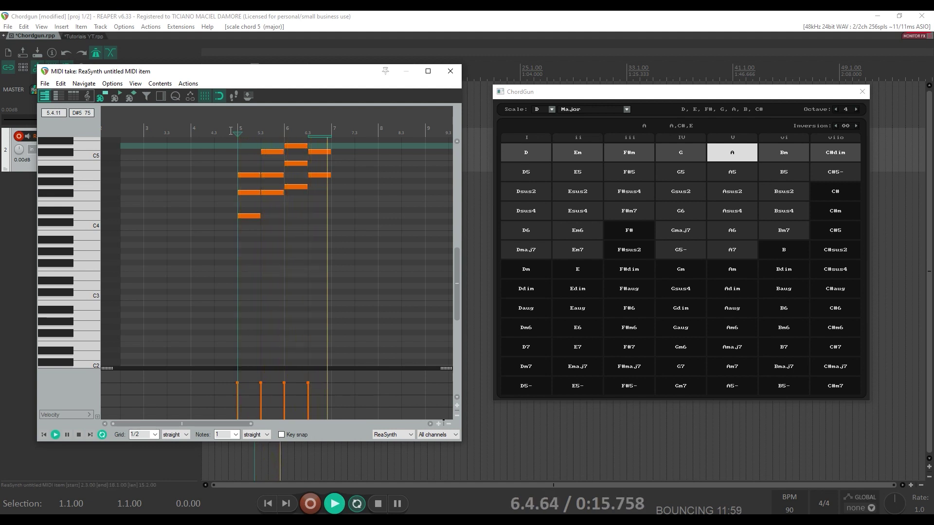
key(space)
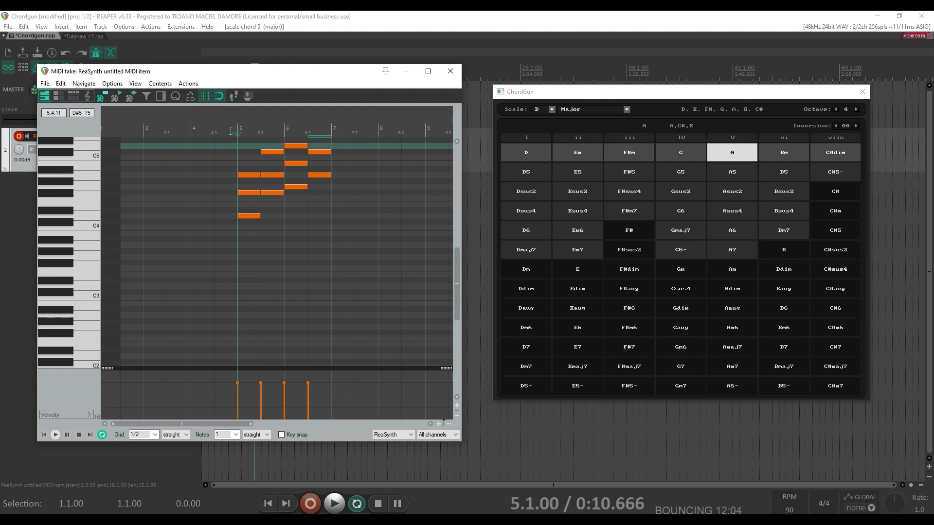
- Undo the inserted D, F#m, G and A chords with Ctrl+Z
key(ctrl+z)
key(ctrl+z)
key(ctrl+z)
key(ctrl+z)
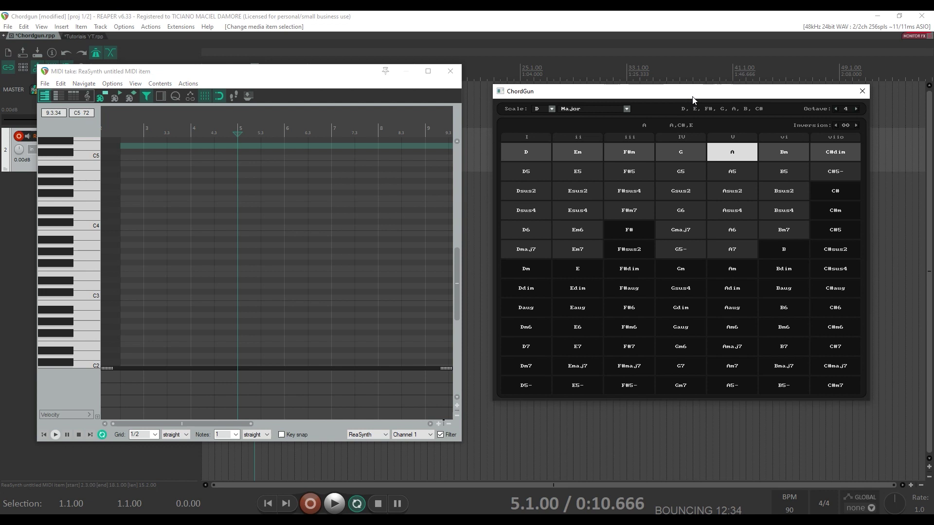
- Insert D, F#m, G and A chords with ChordGun shortcuts Shift+1, 3, 4, 5
click(692, 96)
key(shift+1)
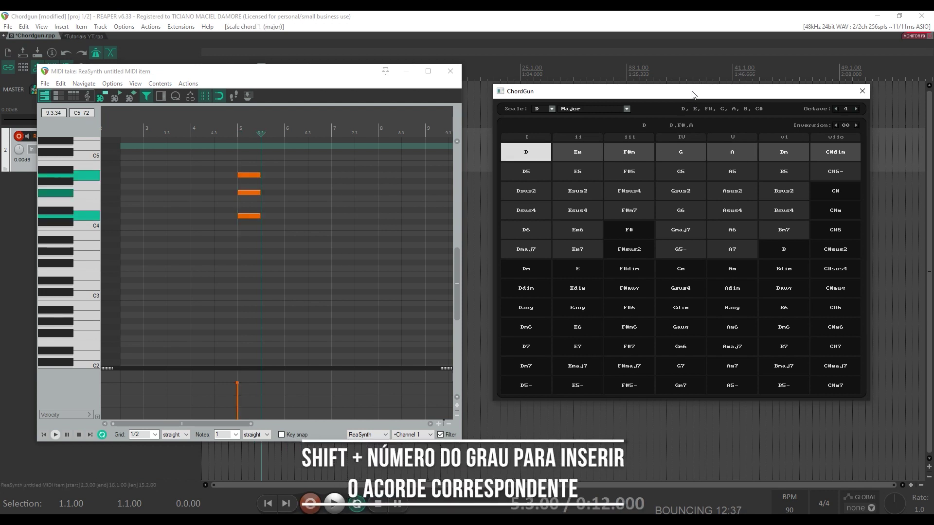
key(shift+3)
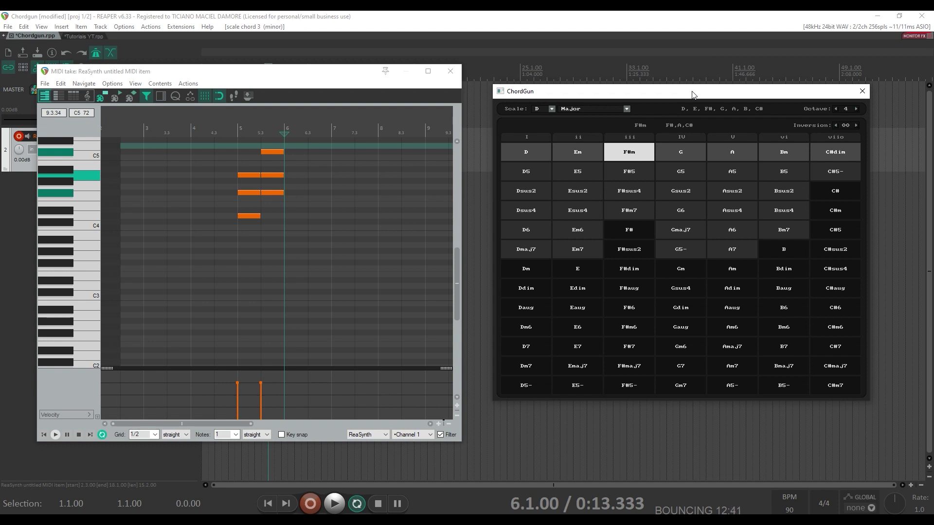
key(shift+4)
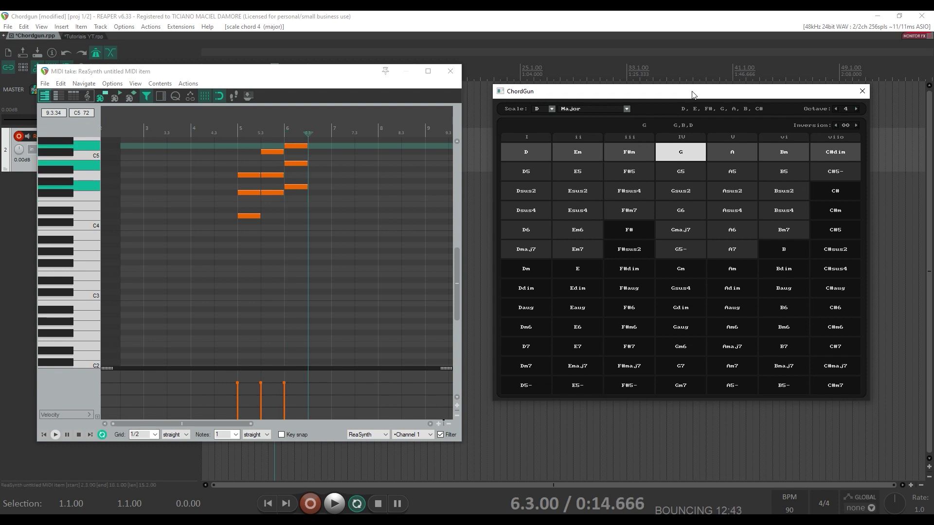
key(shift+5)
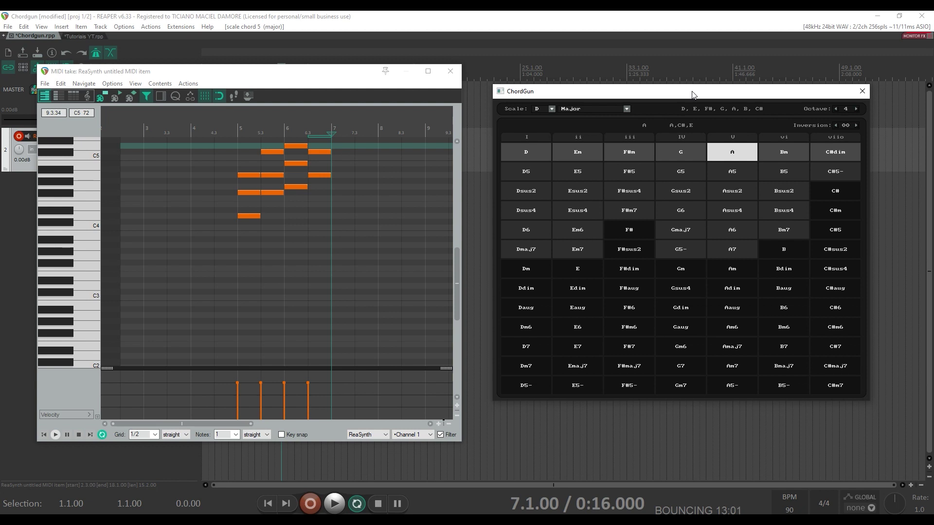
- Preview the Bm, C#dim and D chords with keys 6, 7 and 1
key(6)
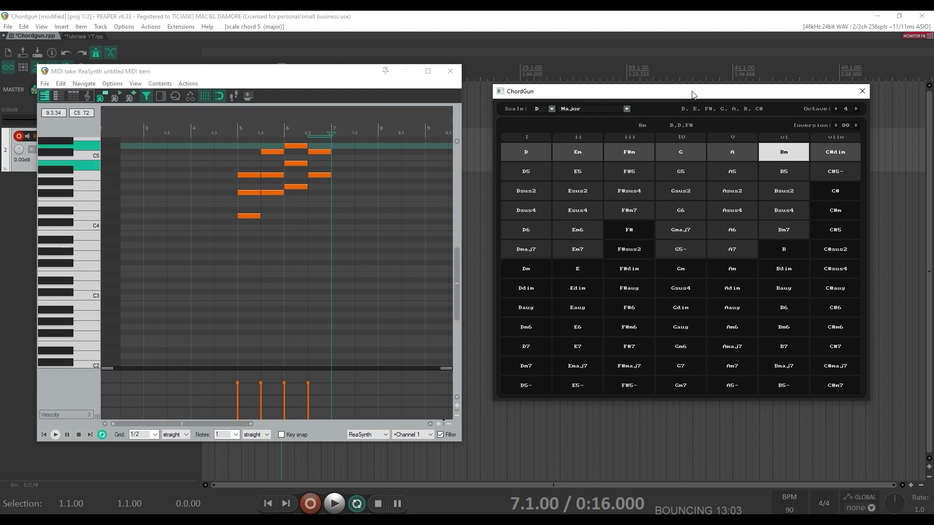
key(7)
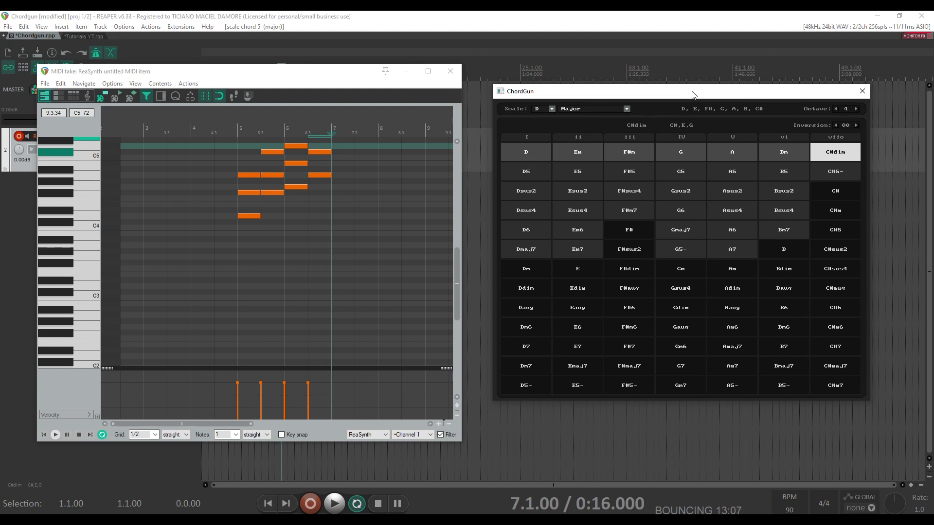
key(1)
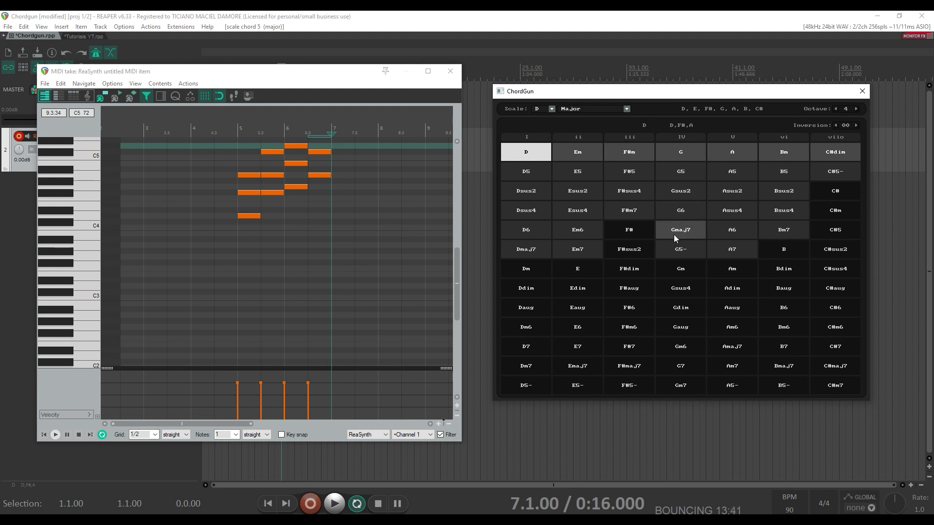
- Audition Gm and F#m7, set the edit position to 6.3, and undo the chords
click(680, 273)
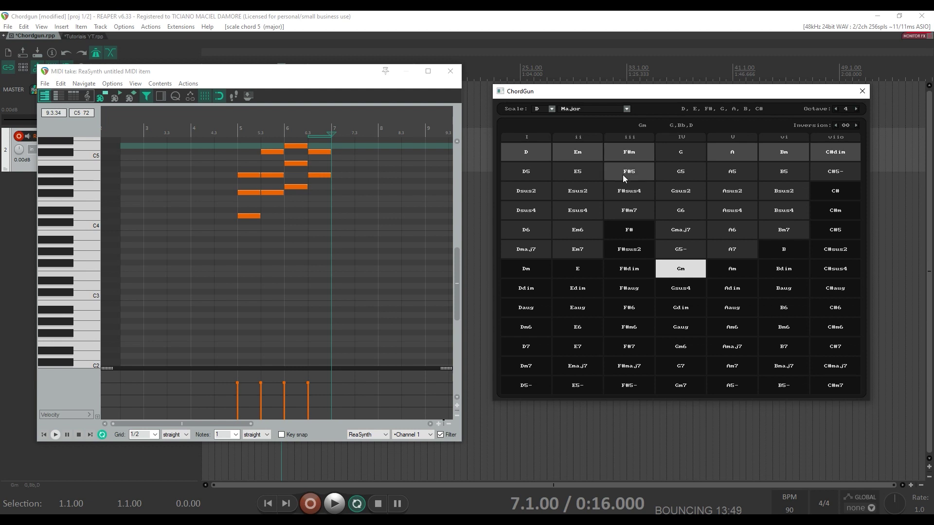
click(629, 209)
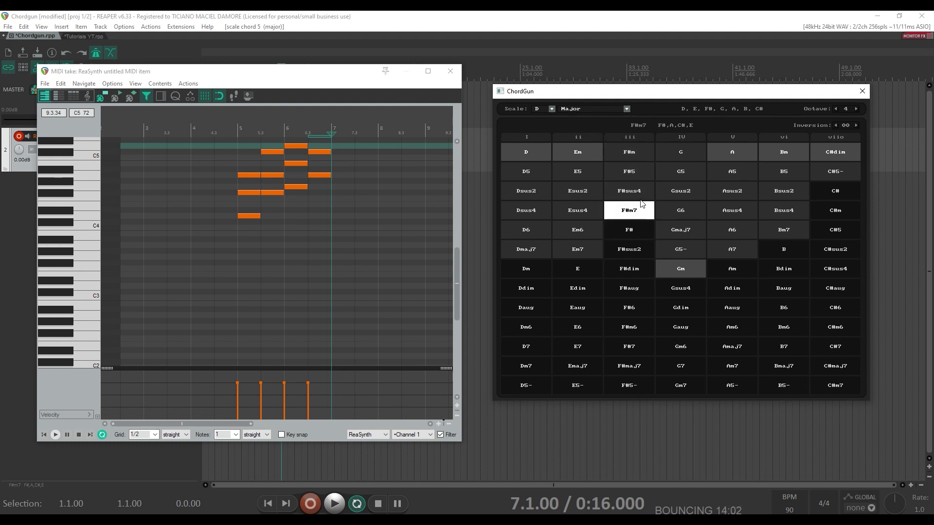
click(311, 117)
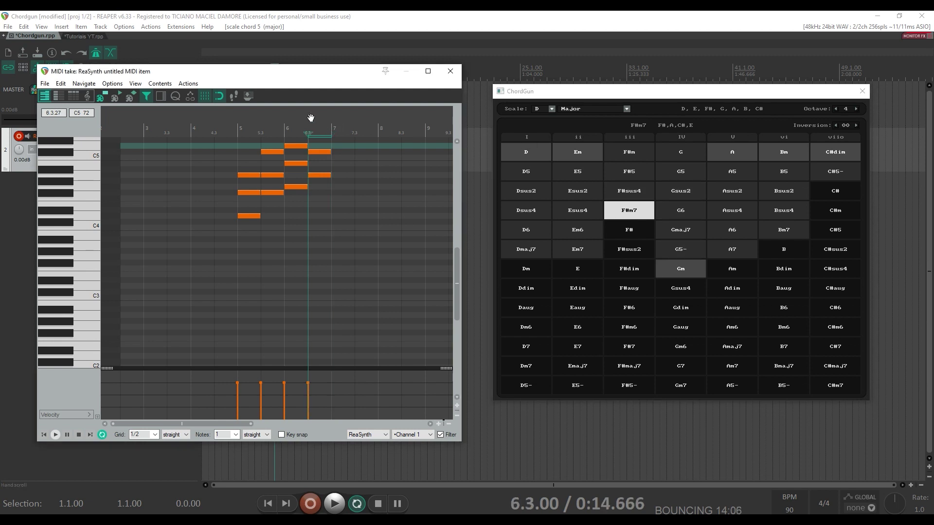
key(ctrl+z)
key(ctrl+z)
key(ctrl+z)
key(ctrl+z)
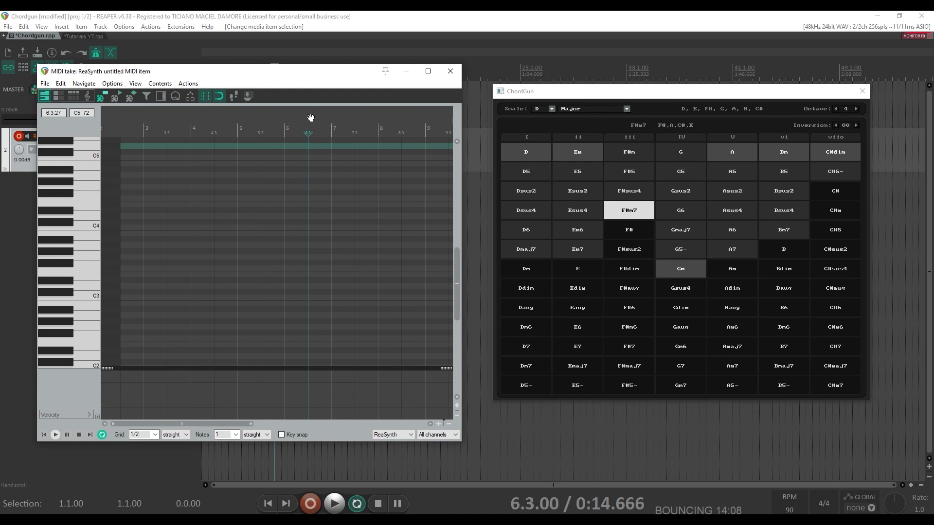
- Insert D, F#m7, Gm and A chords from bar 4 with keys 1, 3, 4, 5, then play from bar 4
click(192, 129)
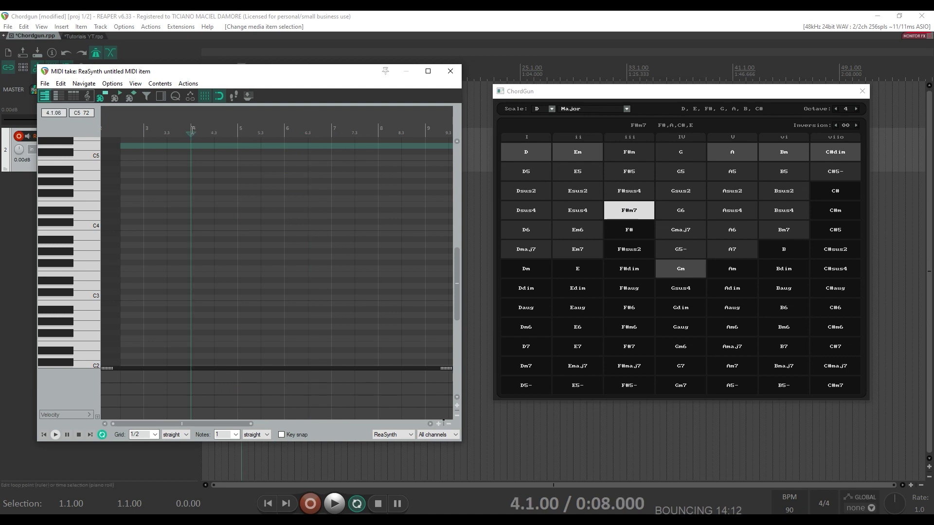
click(602, 94)
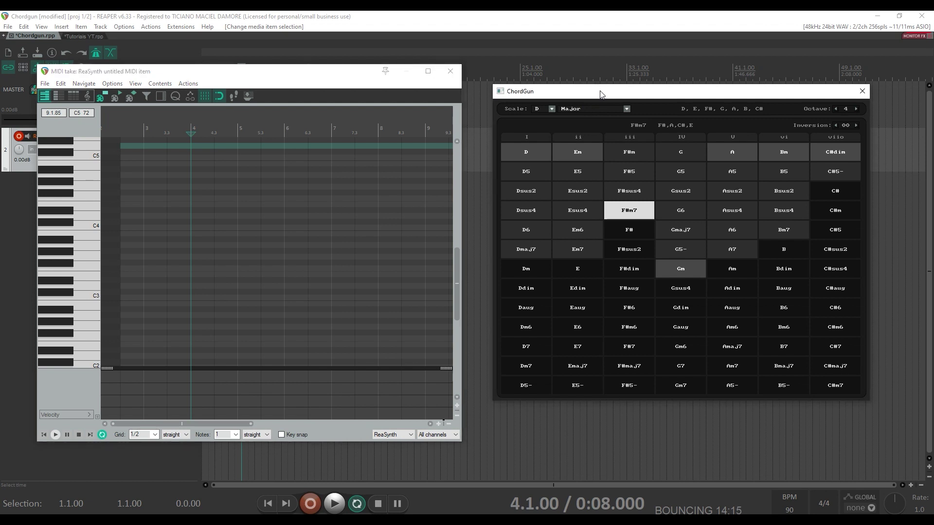
key(1)
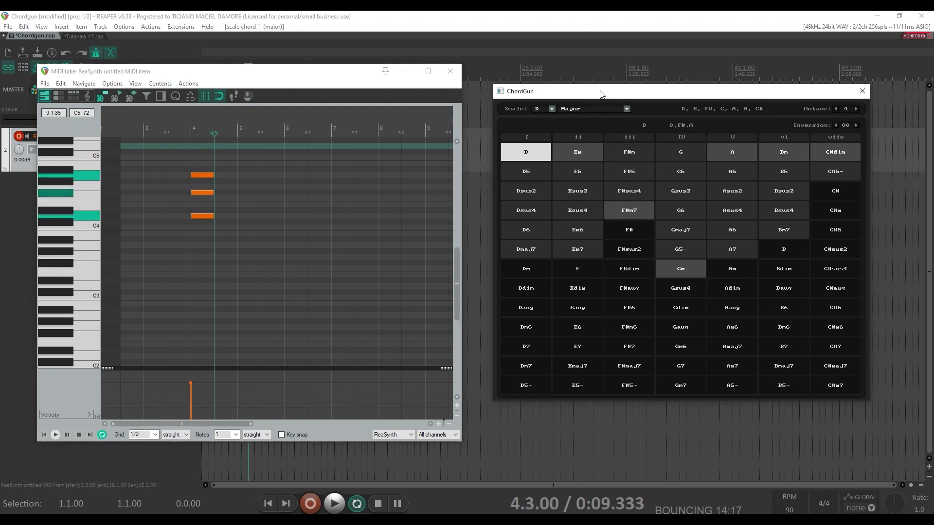
key(3)
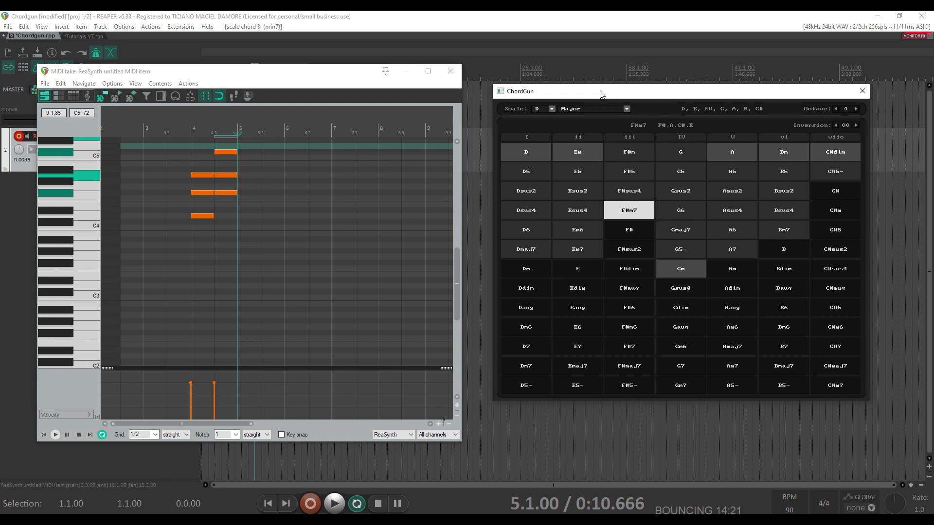
key(4)
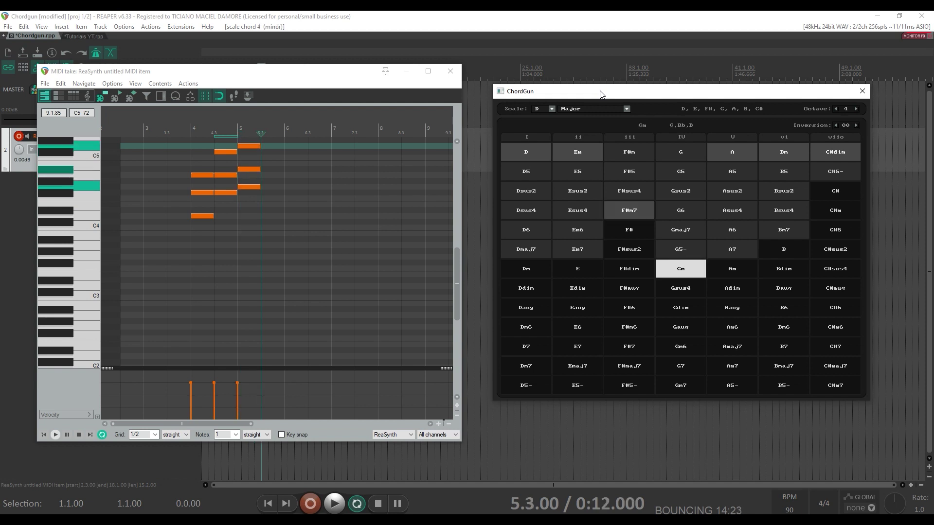
key(5)
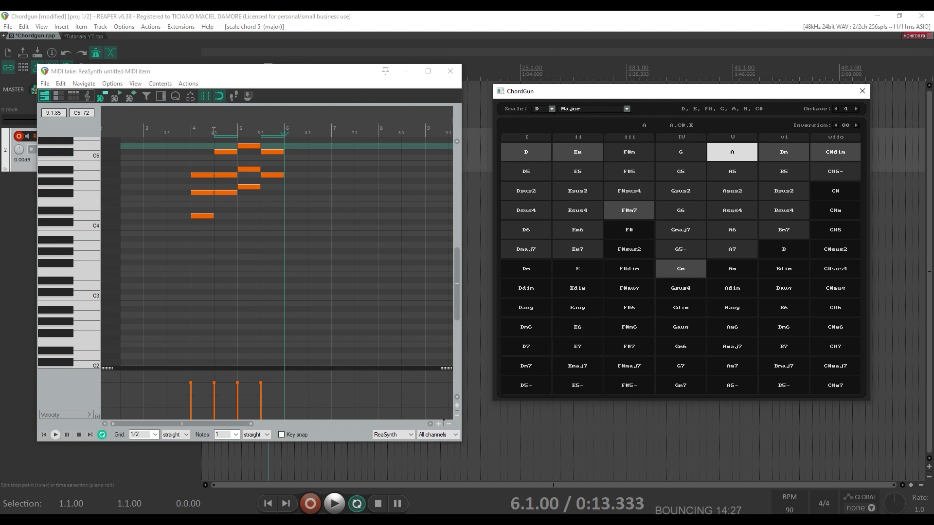
click(187, 126)
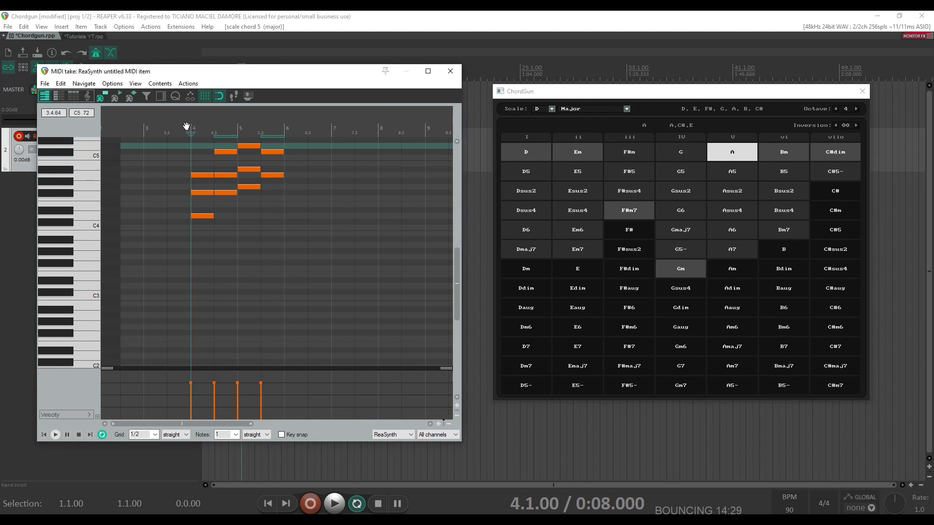
key(space)
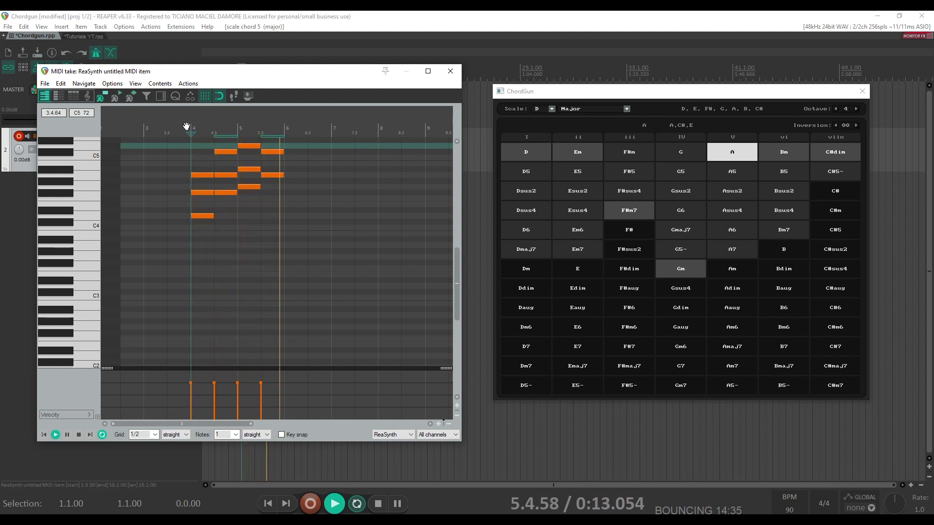
- Stop playback, lower the chord octave to 3, and audition Em, D, F#m7, Gm and A
key(space)
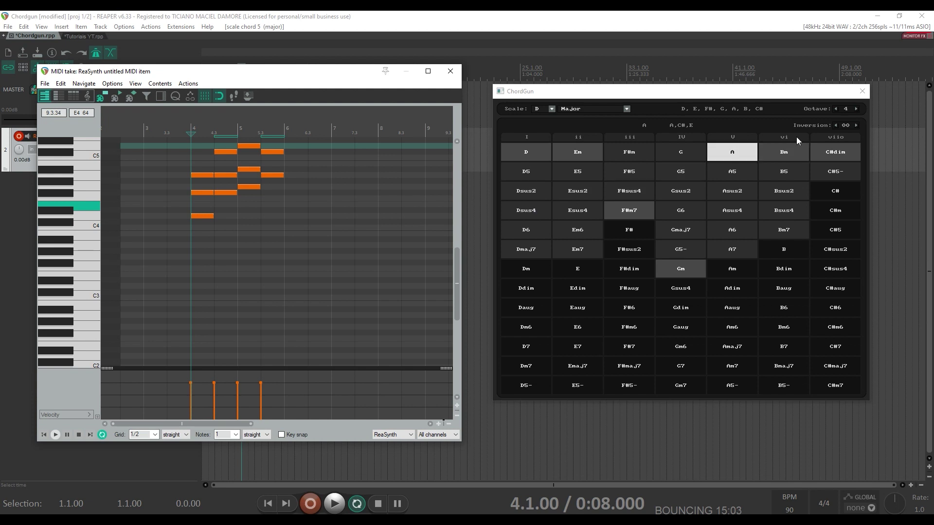
click(835, 110)
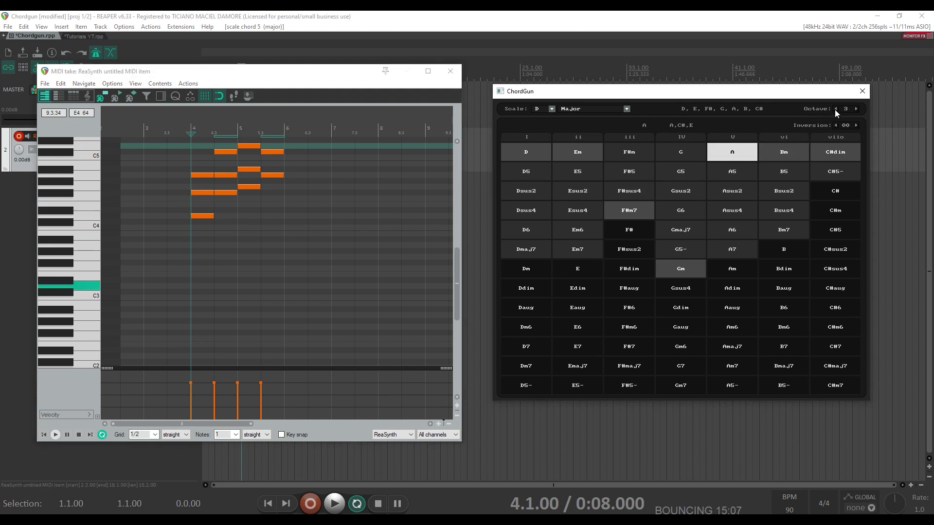
click(582, 156)
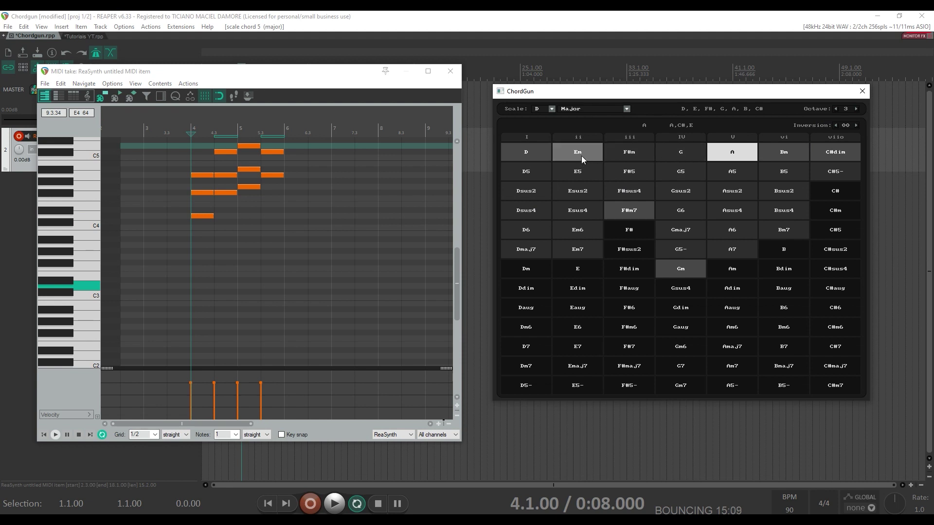
click(532, 156)
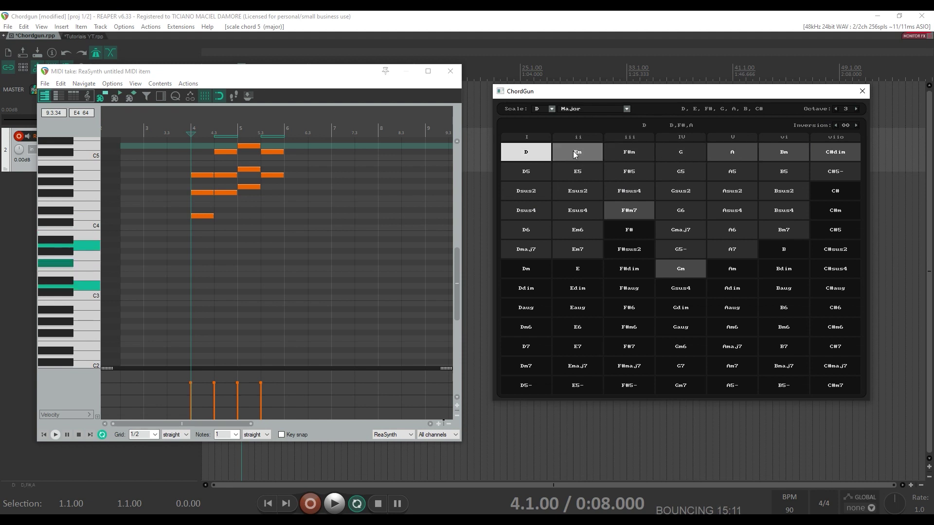
click(629, 210)
click(678, 270)
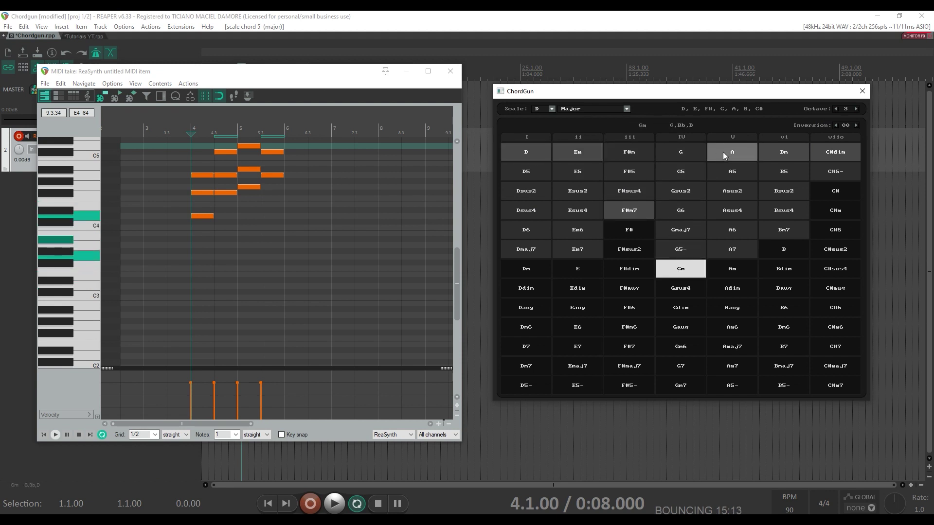
click(733, 153)
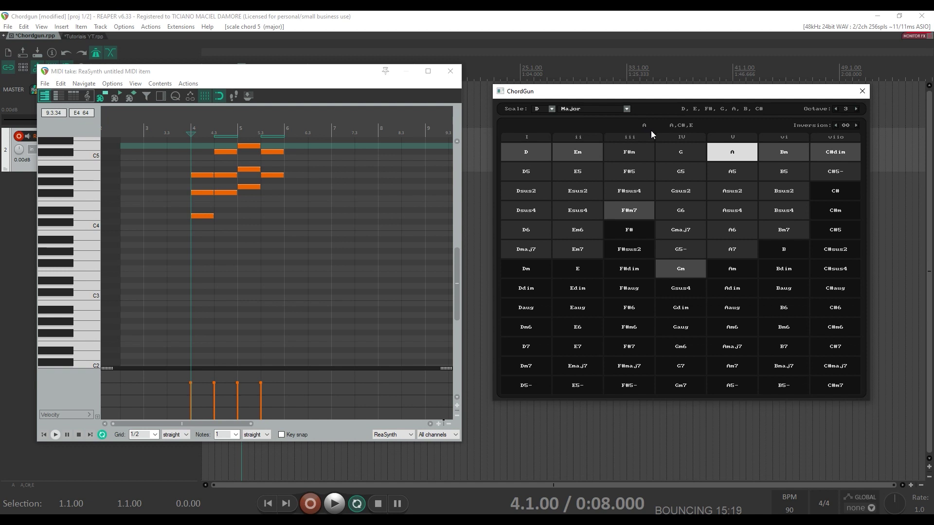
- Step the ChordGun octave through 4, 5 and 3, settling back on 4
click(855, 109)
click(855, 109)
click(834, 110)
click(834, 109)
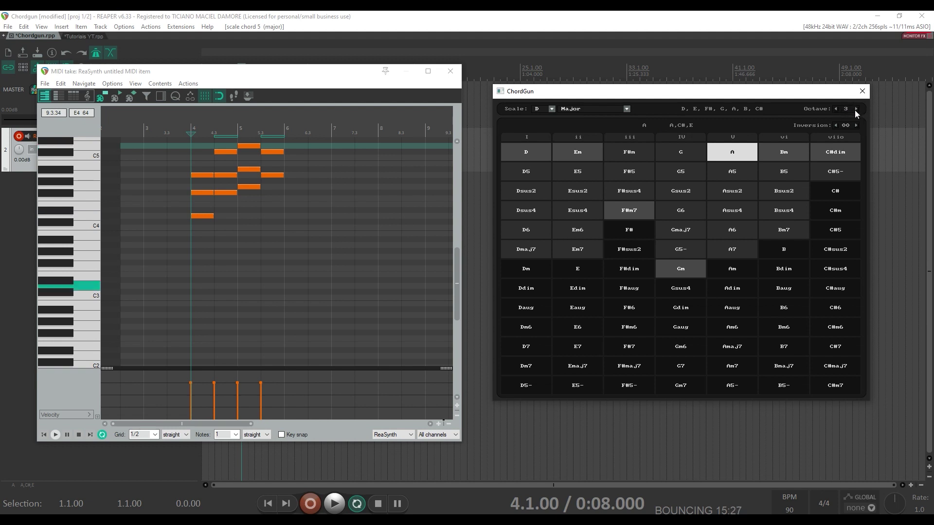
click(855, 109)
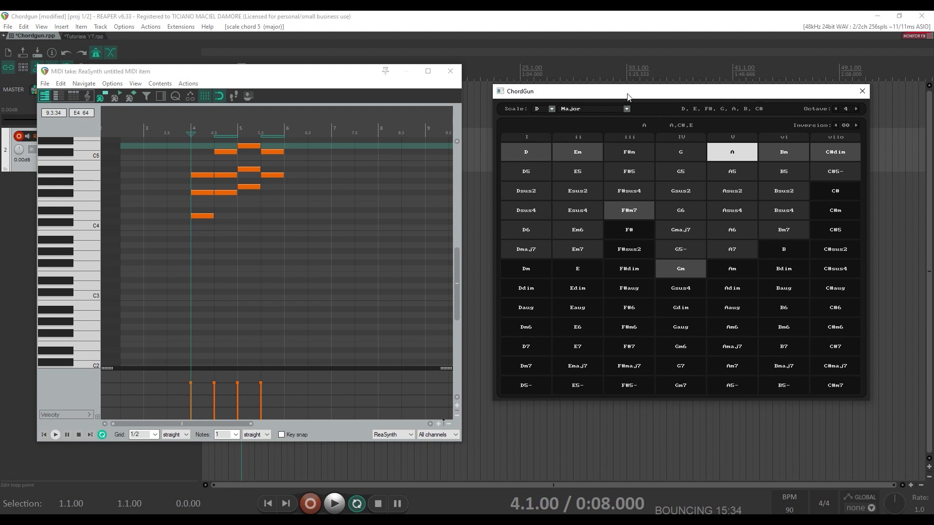
- Audition chords with inversions: D in first inversion, F#m7 at 02, A at -1
click(529, 151)
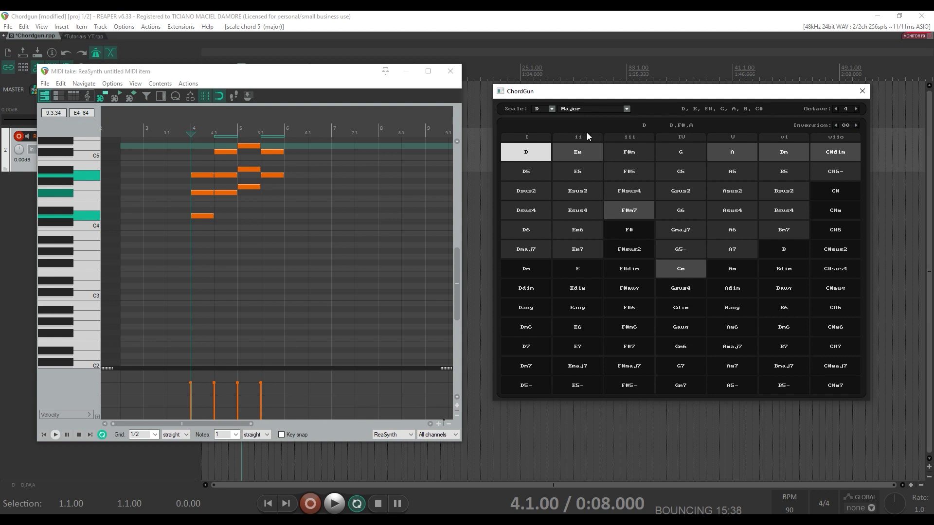
click(855, 126)
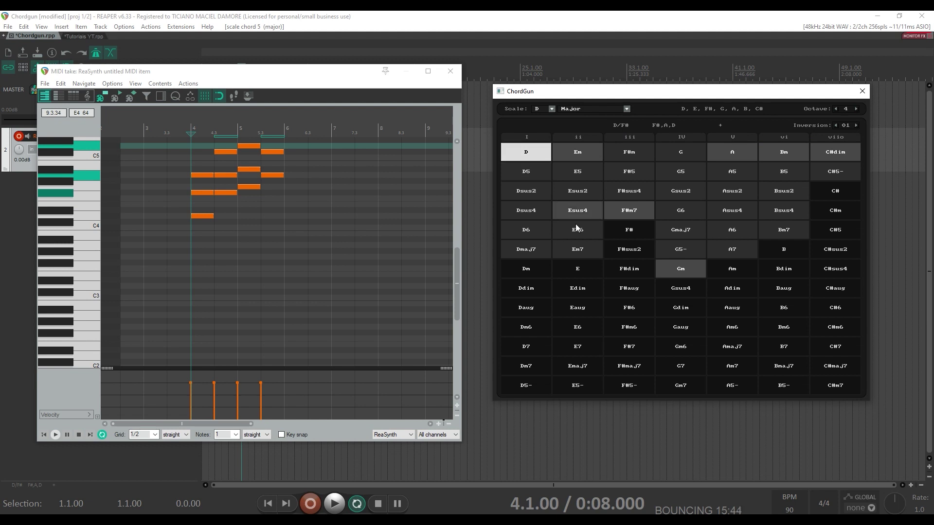
click(637, 209)
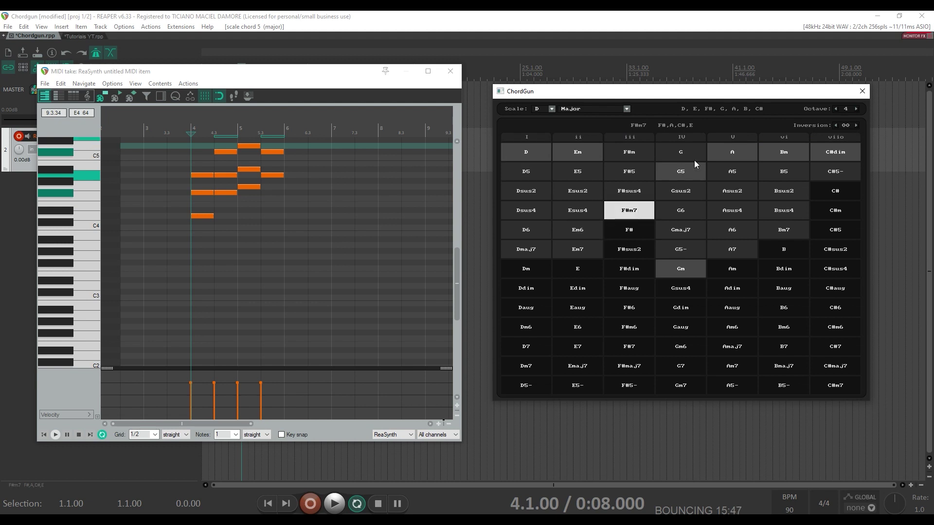
click(856, 125)
click(856, 126)
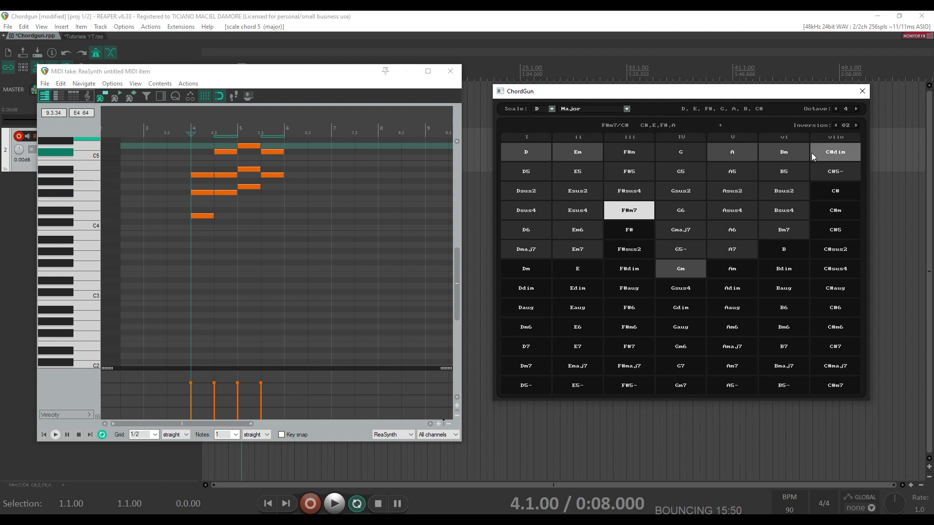
click(733, 153)
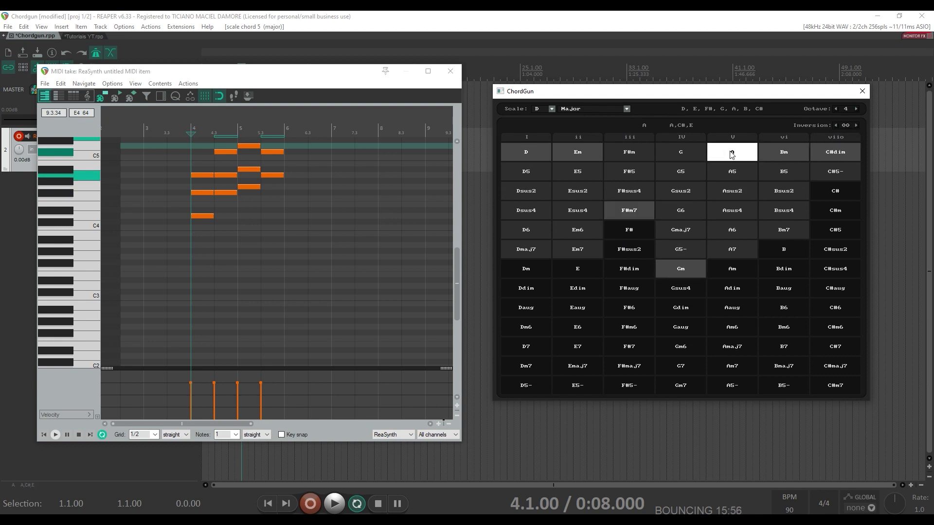
click(837, 125)
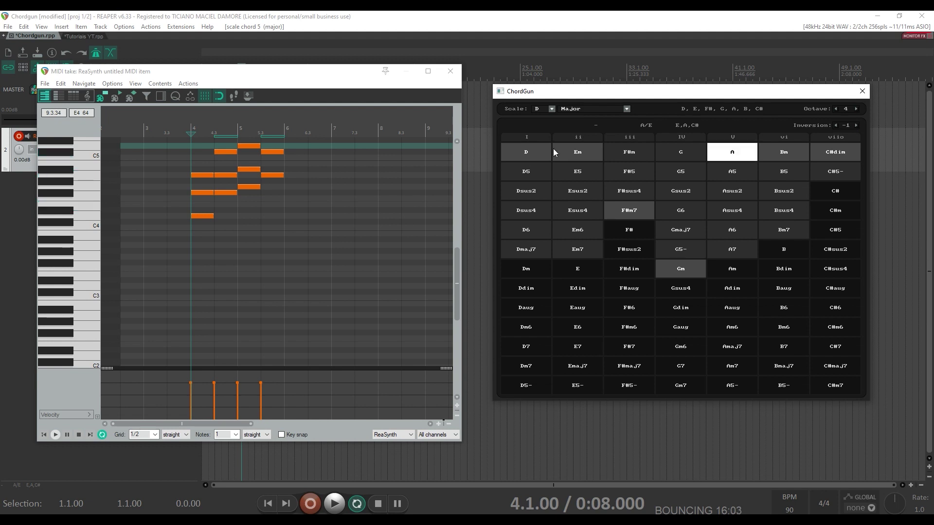
- Delete all notes in the MIDI item and move the edit position to bar 4
click(178, 185)
key(ctrl+a)
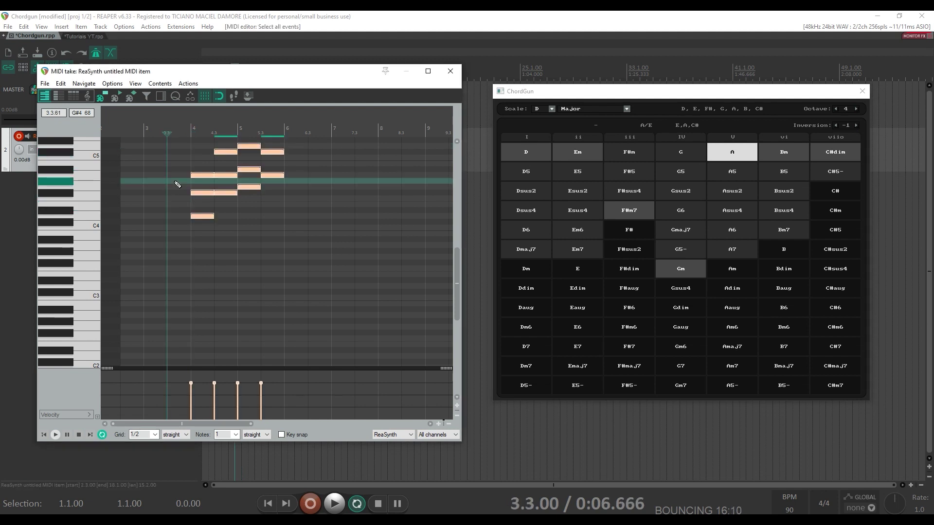
key(Delete)
key(Right)
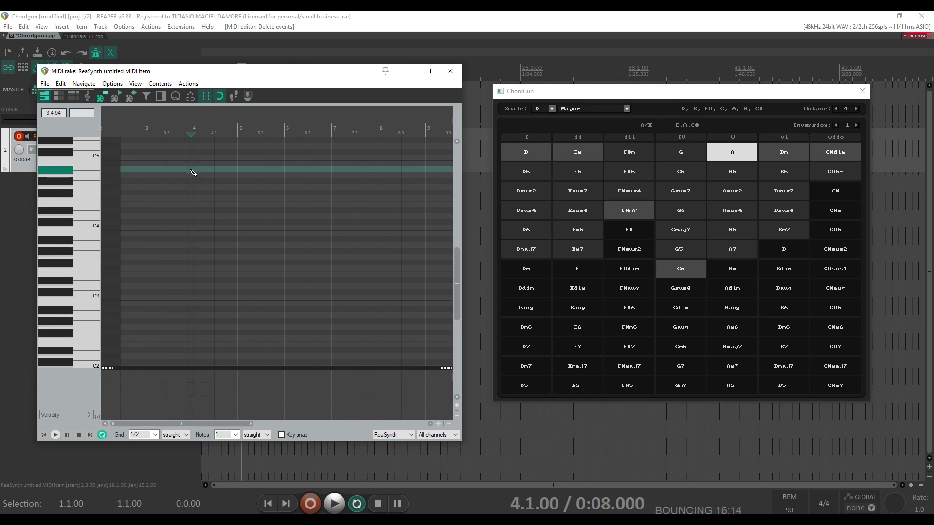
- Insert the D/F#, F#m7/C#, Gm and A/E chords with ChordGun keys 1, 3, 4, 5
click(599, 98)
key(1)
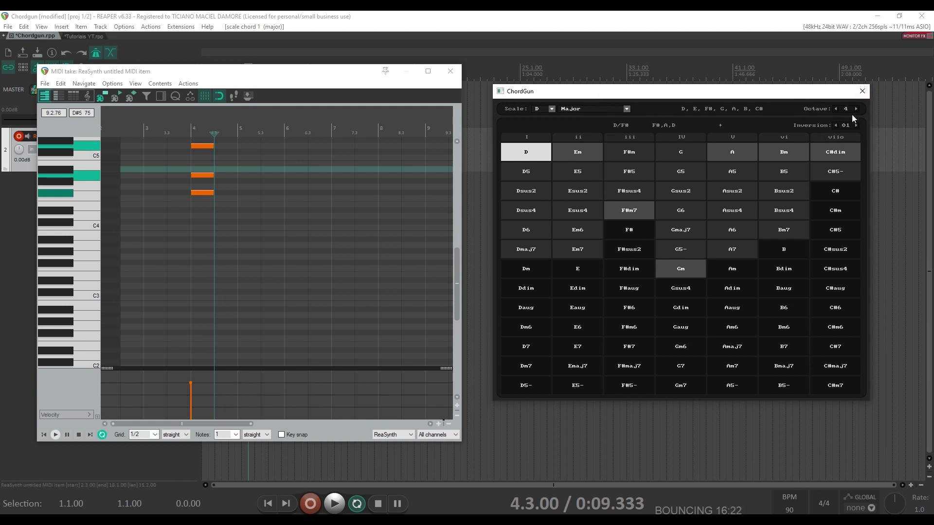
key(3)
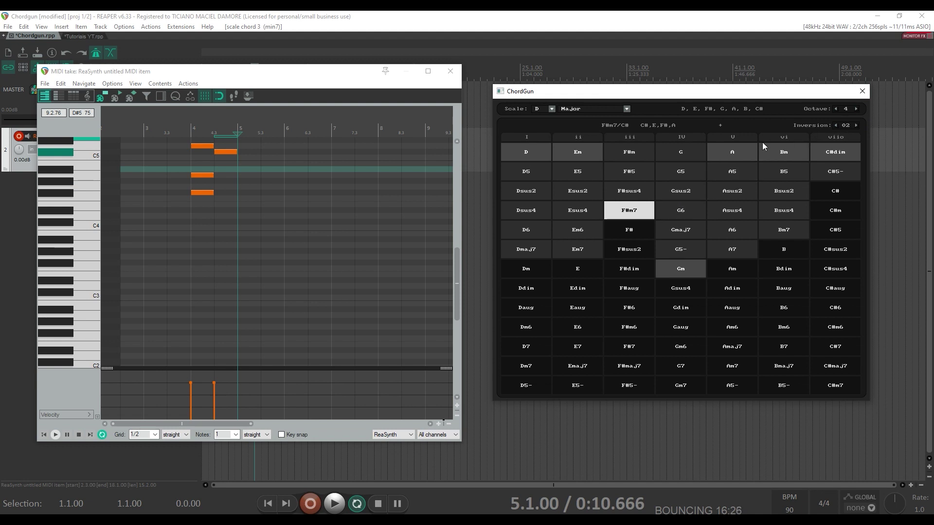
key(4)
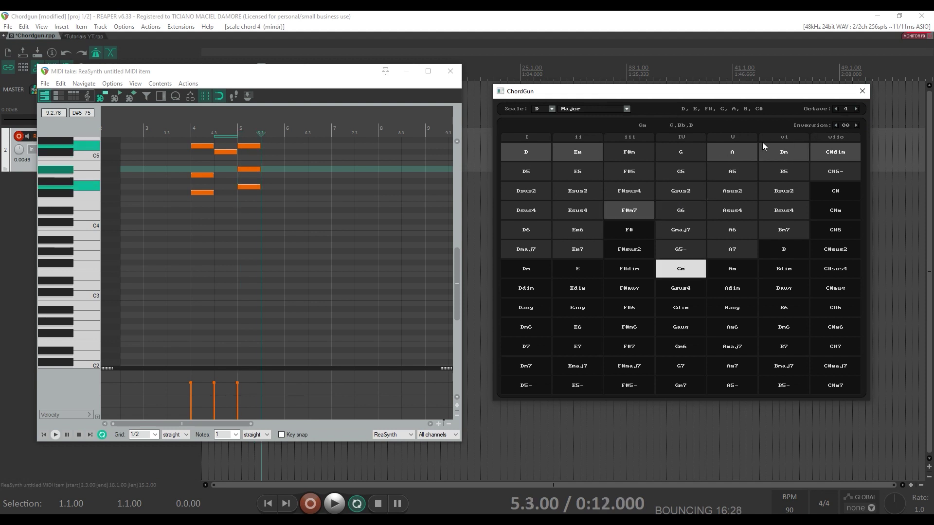
key(5)
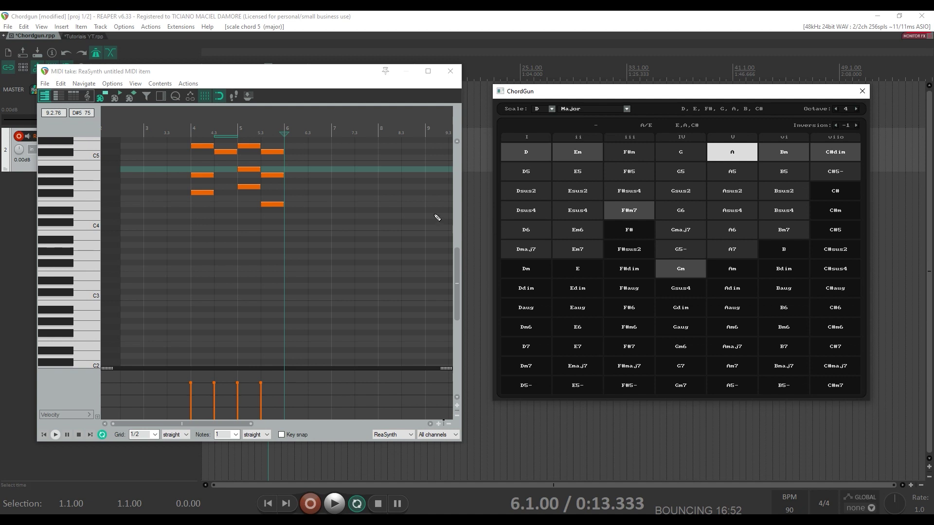
- Put an Em6 chord at 4.3 and replace the bar 5 chord with Am/E
drag(458, 261, 458, 244)
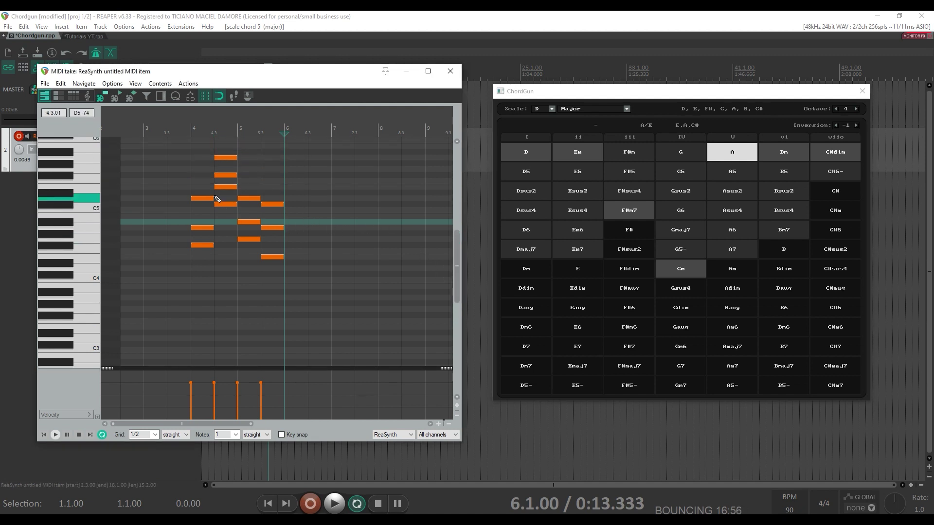
click(217, 151)
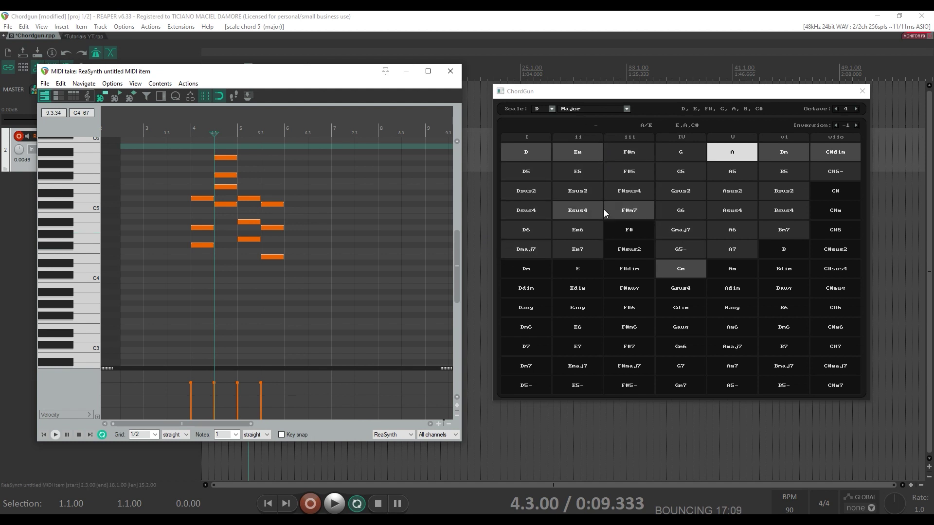
click(583, 231)
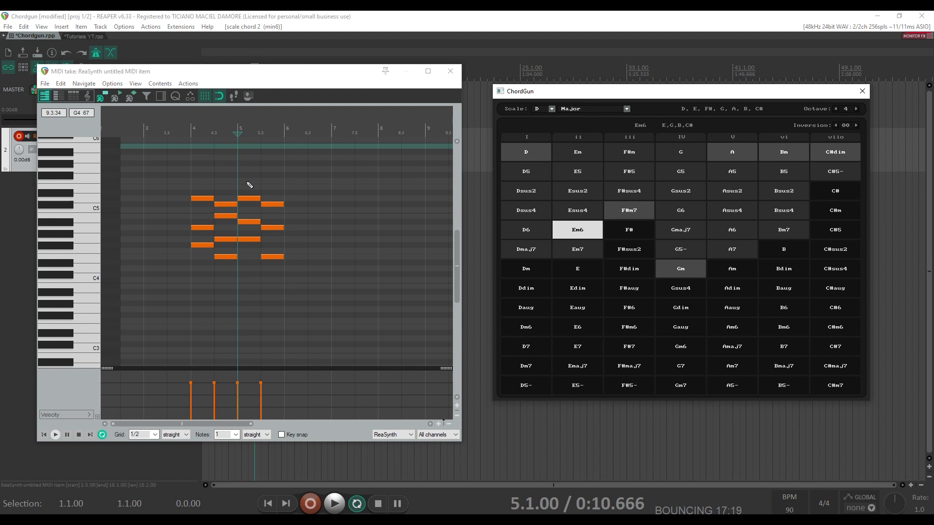
drag(246, 179, 259, 249)
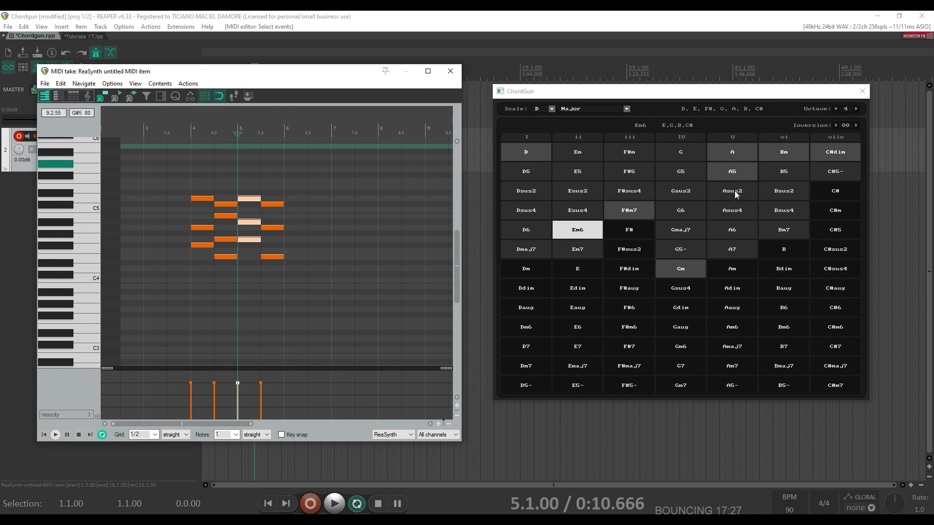
click(733, 273)
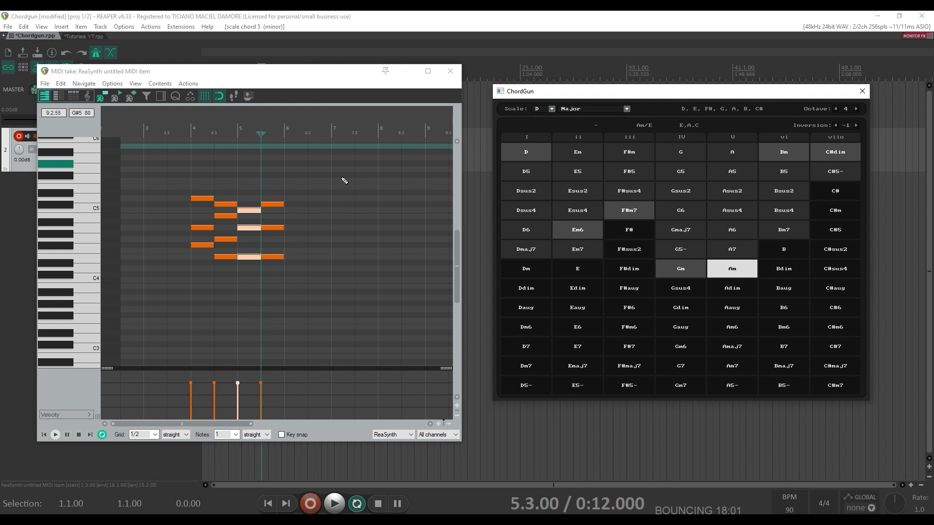
- Close the MIDI editor, delete the old MIDI item, and return the cursor to project start
click(445, 74)
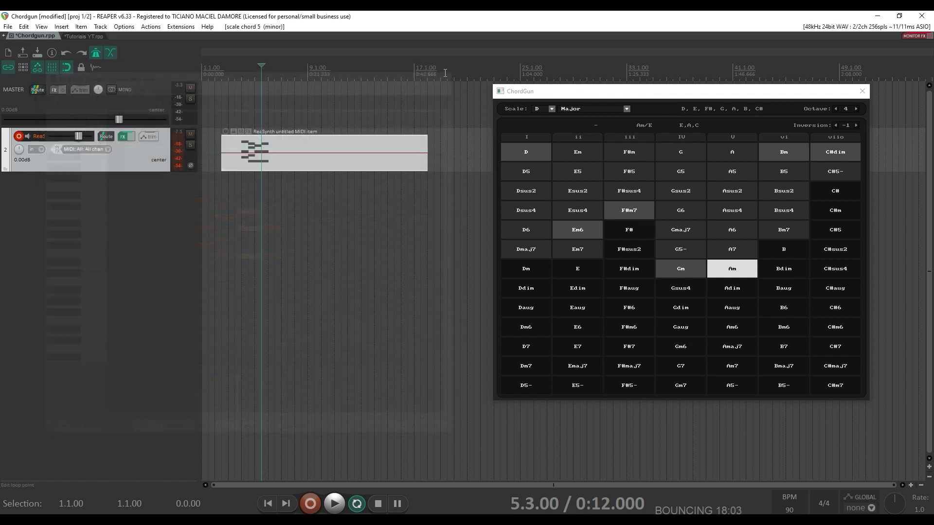
click(349, 159)
key(Delete)
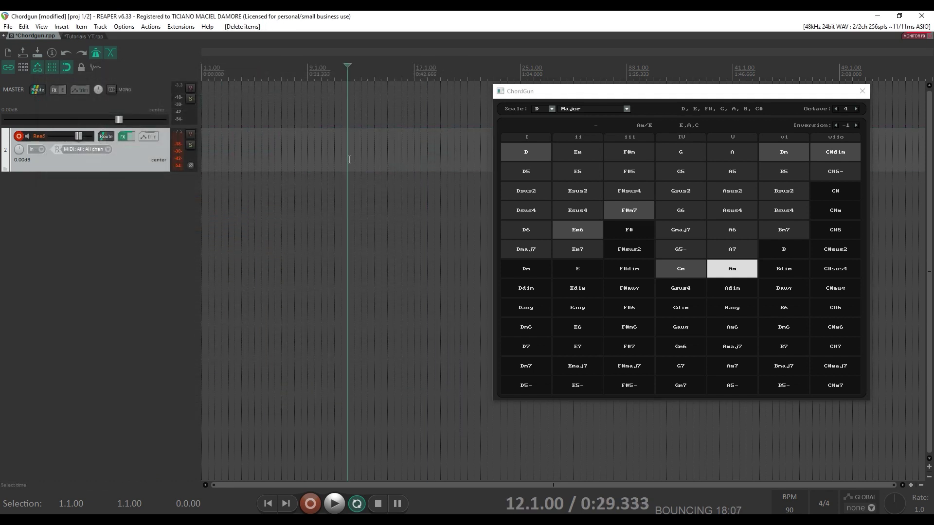
key(Home)
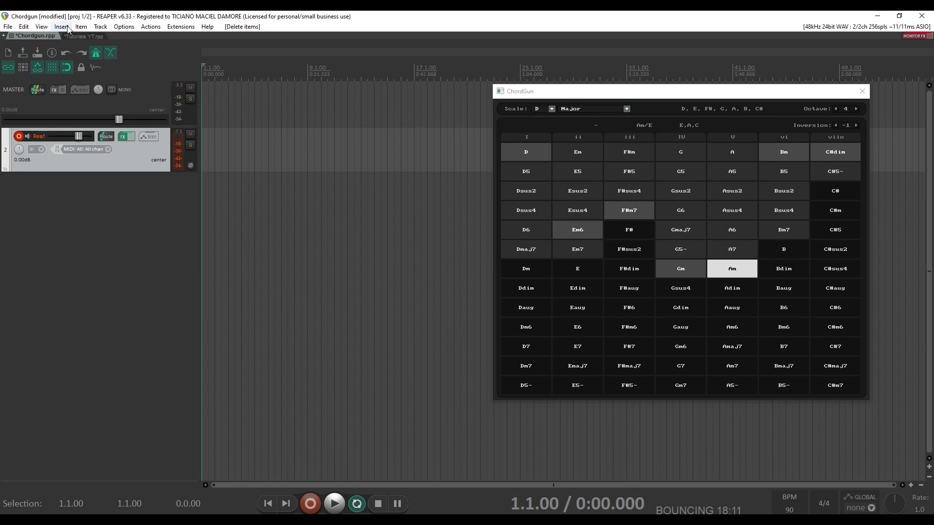
- Show the Virtual MIDI Keyboard and move it below ChordGun's chord grid
click(42, 27)
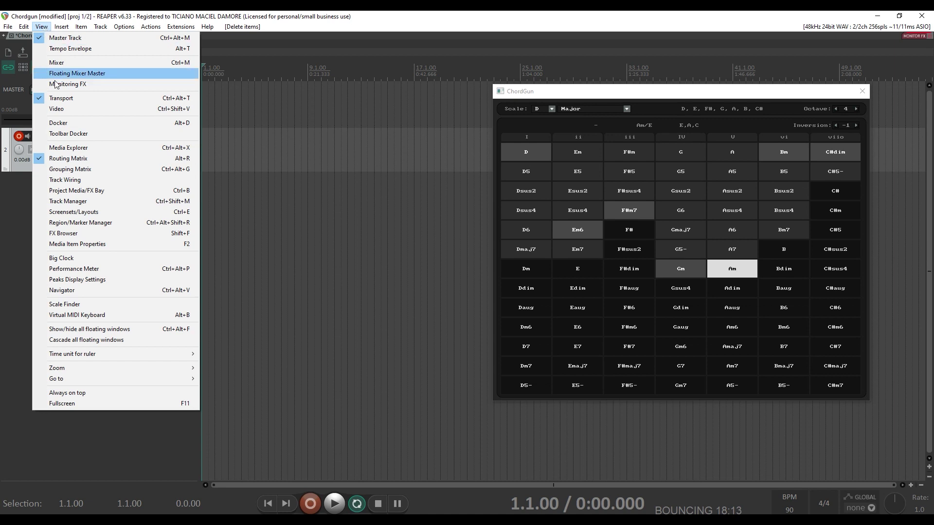
click(122, 317)
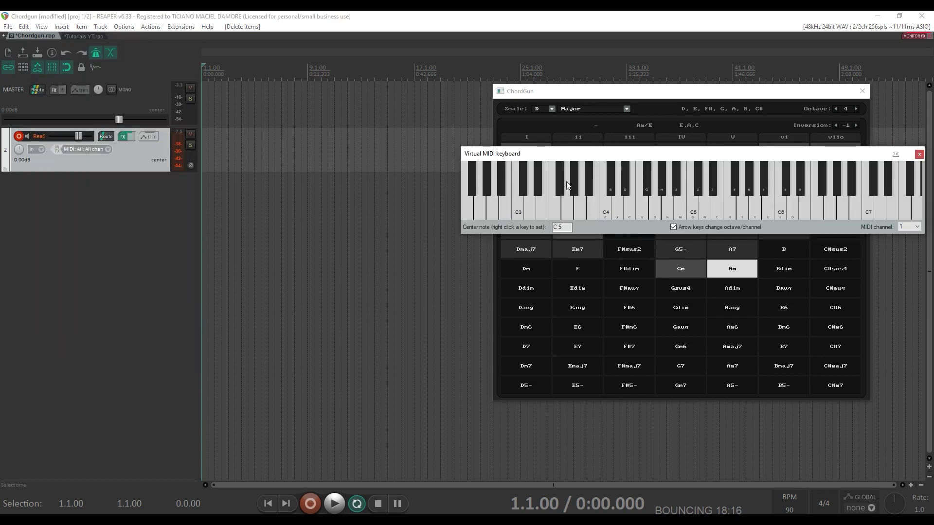
drag(578, 156, 548, 401)
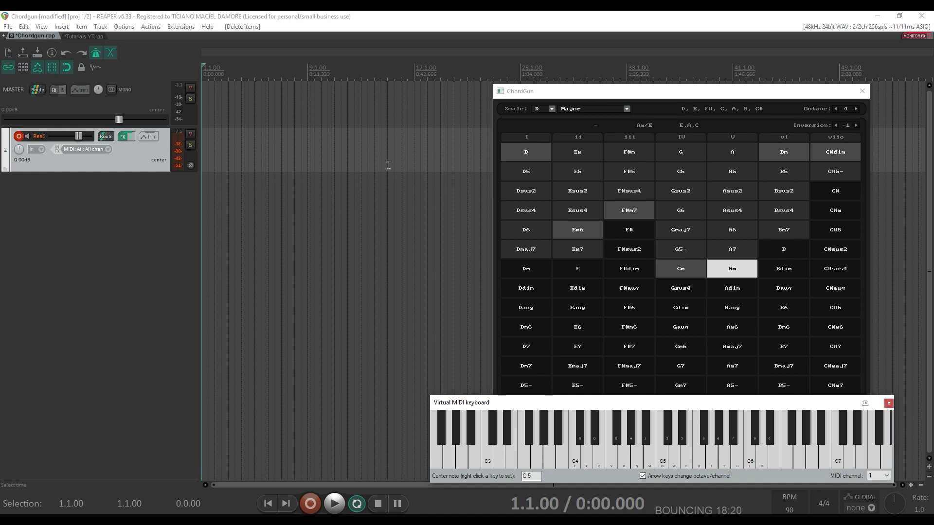
click(210, 16)
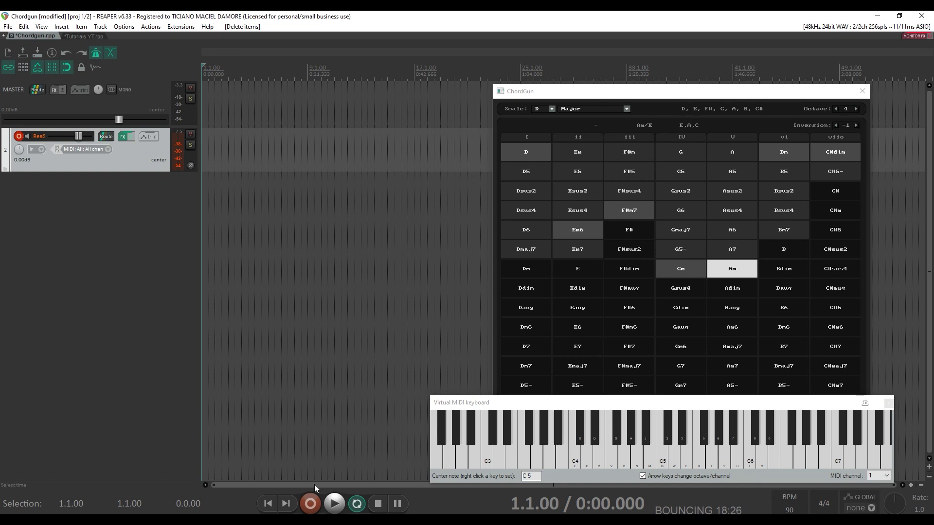
- Record a short sequence of single notes from the Virtual MIDI Keyboard into a new item
click(312, 506)
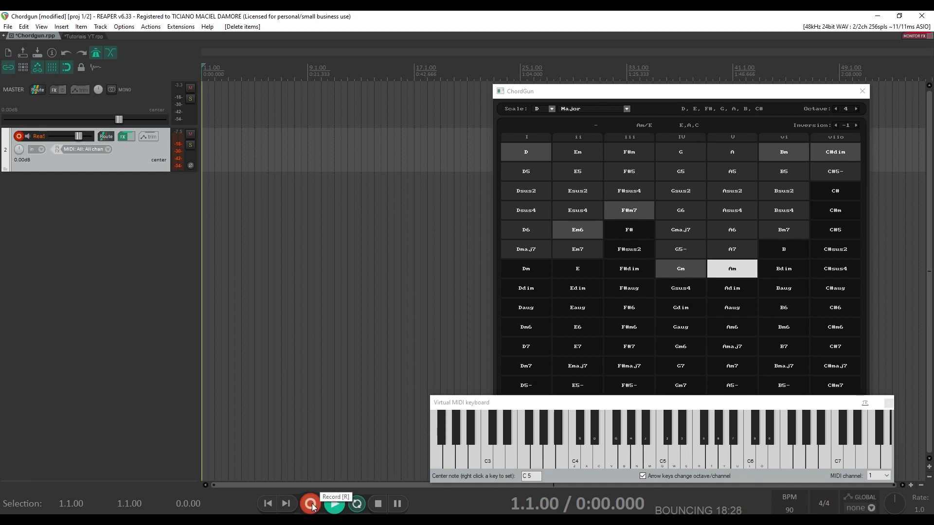
click(594, 403)
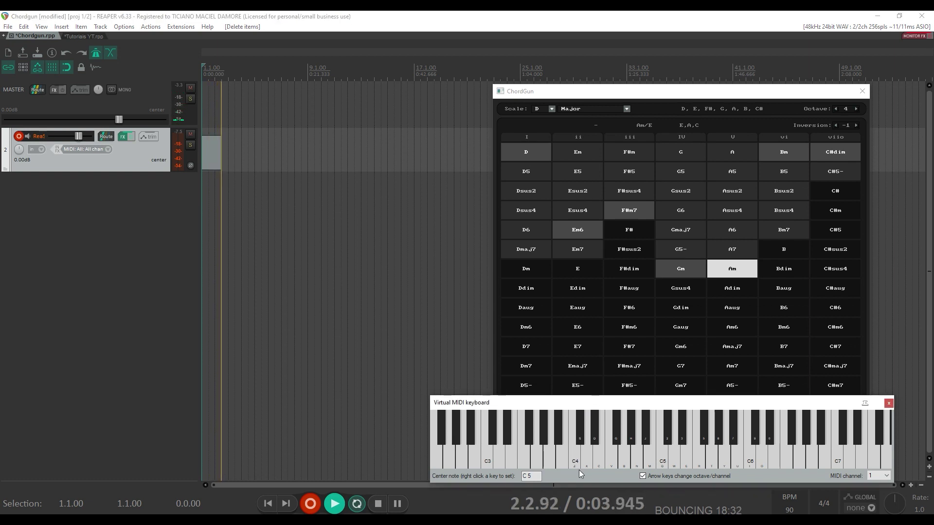
click(619, 465)
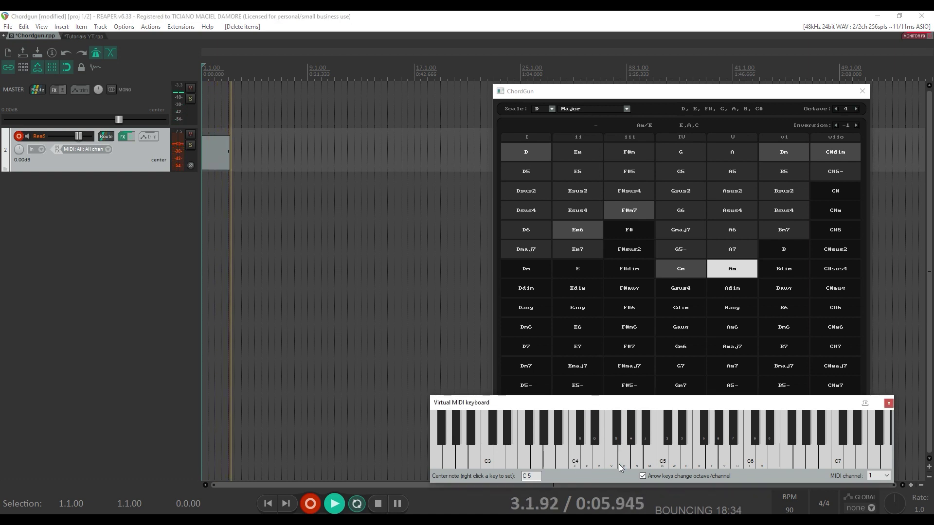
click(619, 465)
click(618, 464)
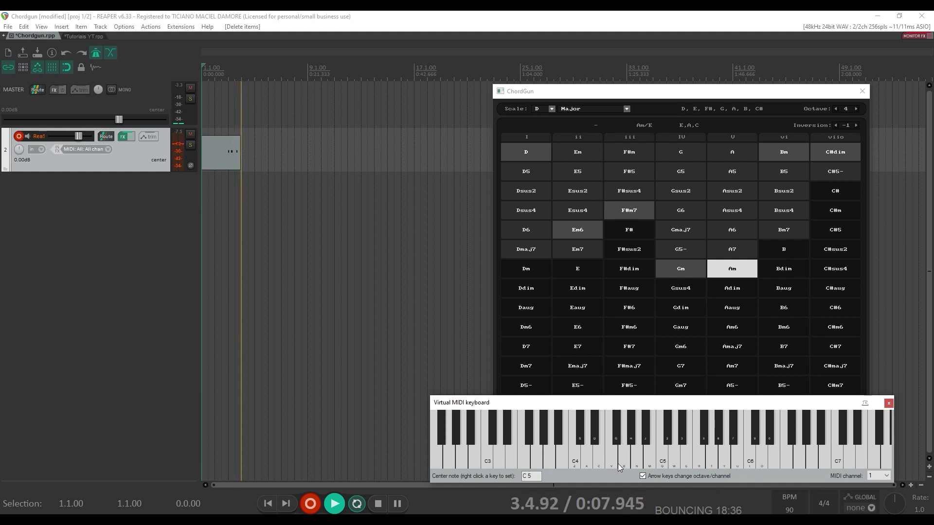
click(619, 465)
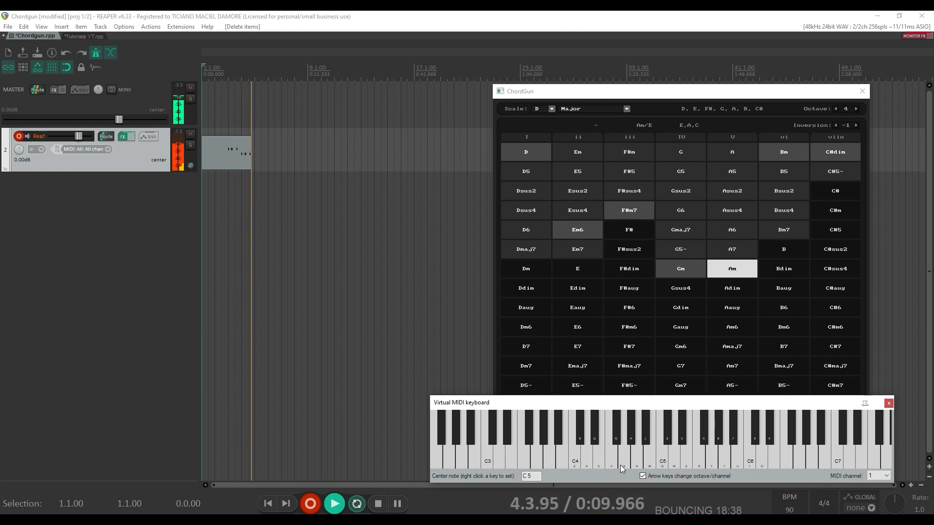
click(621, 466)
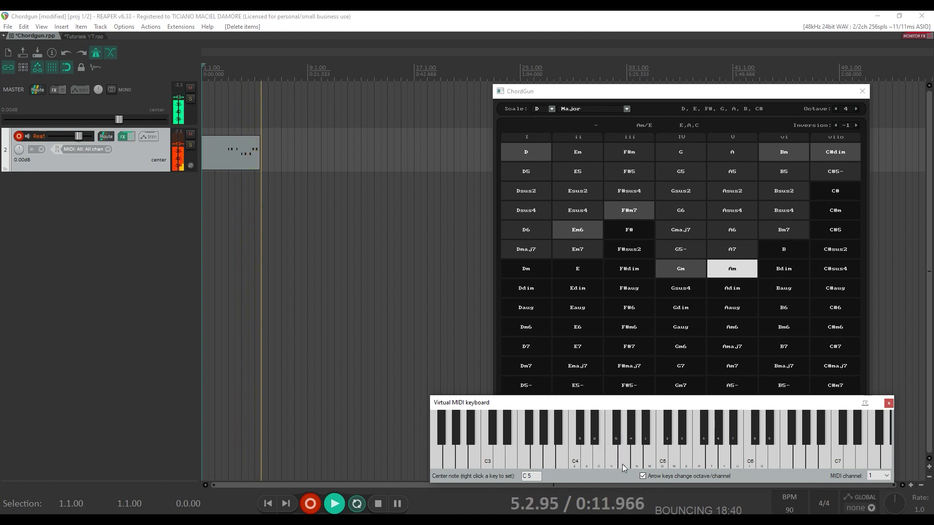
click(622, 464)
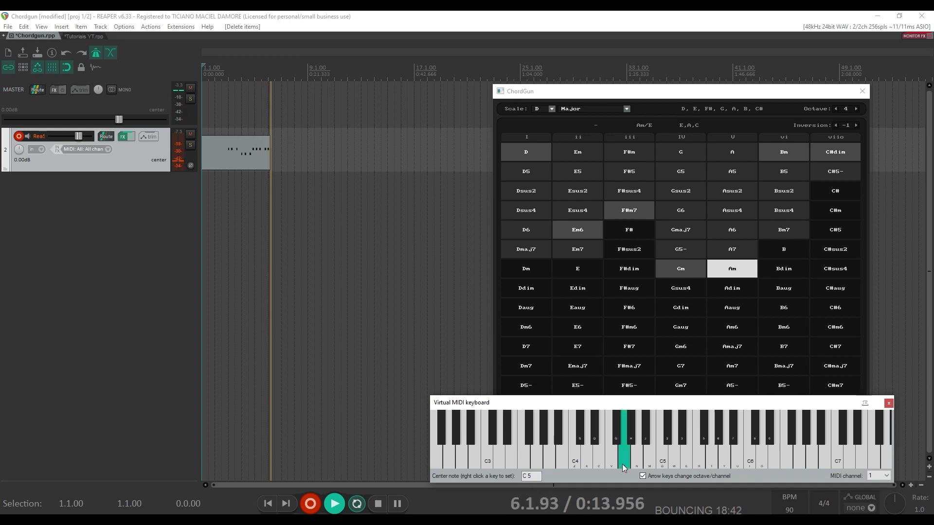
key(space)
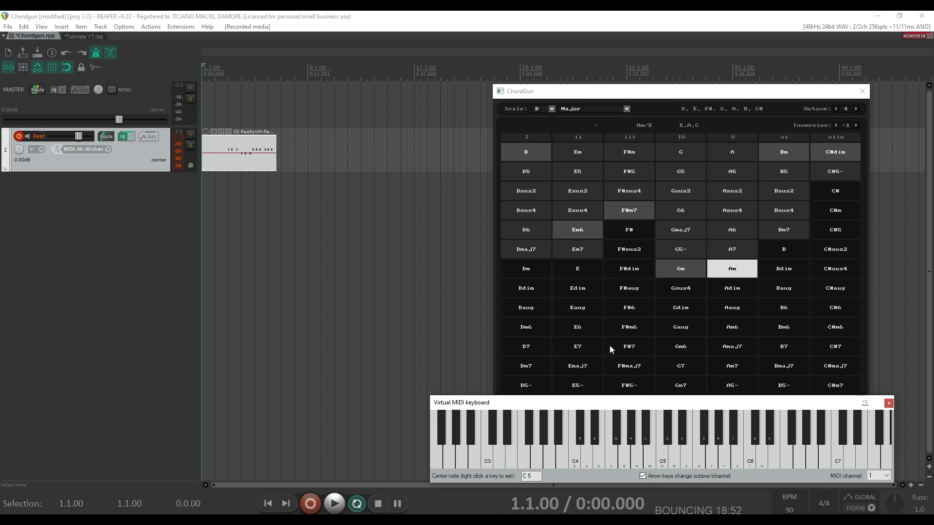
- Close the virtual keyboard and open the recorded item in the built-in MIDI editor
click(889, 405)
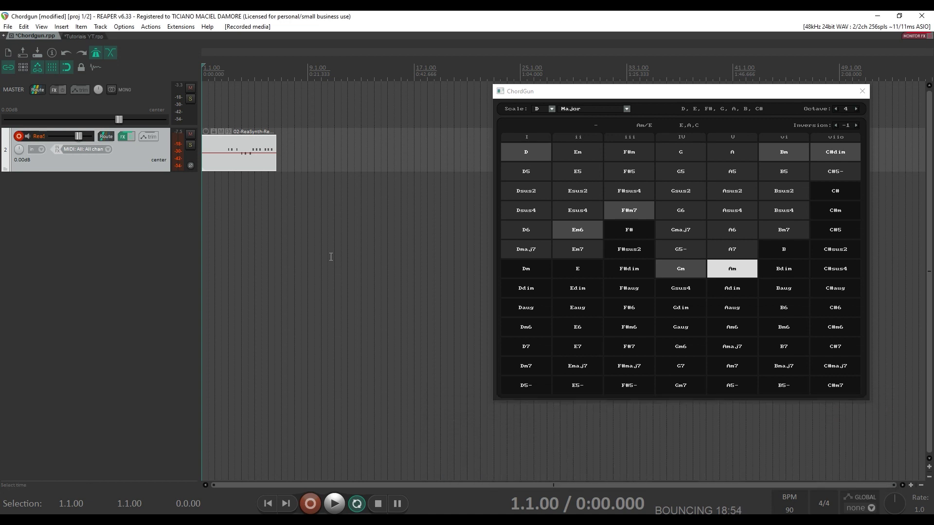
right_click(258, 165)
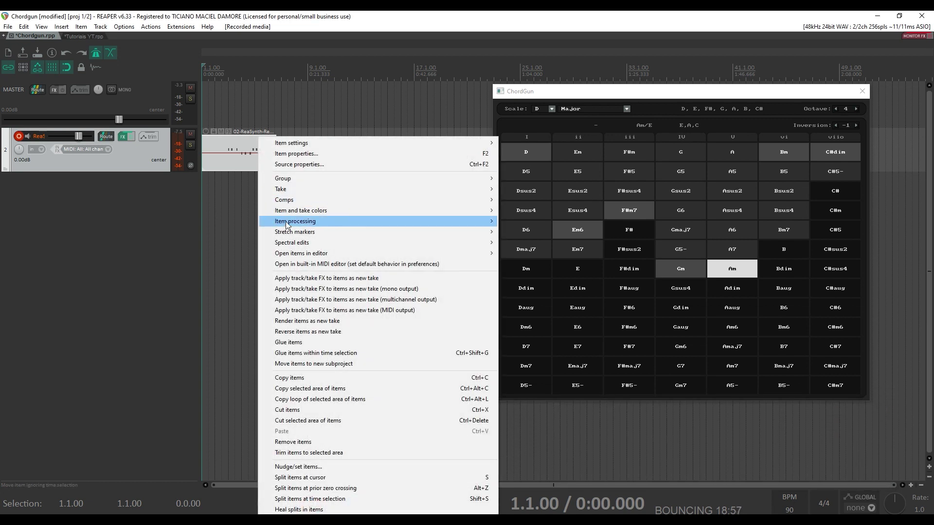
click(308, 264)
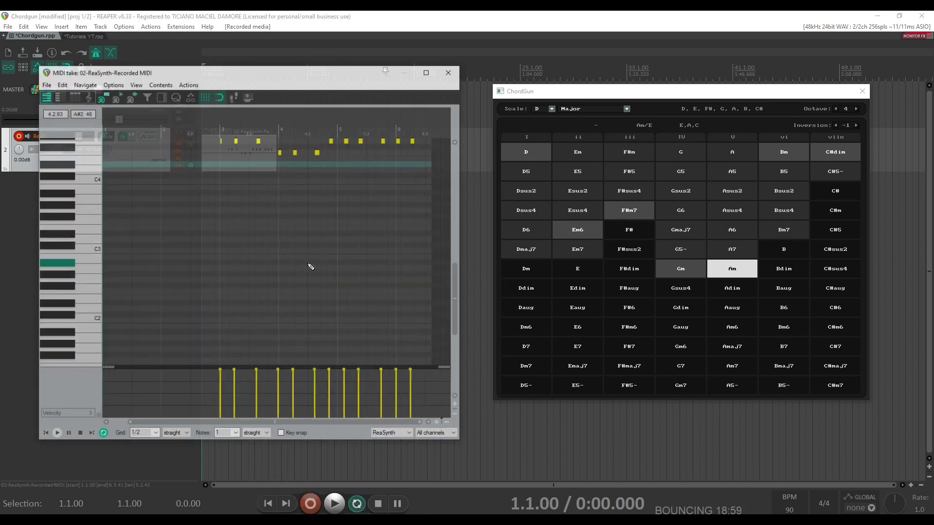
- Select the first three notes at bar 3 and set the grid to 1/8
drag(456, 292, 451, 257)
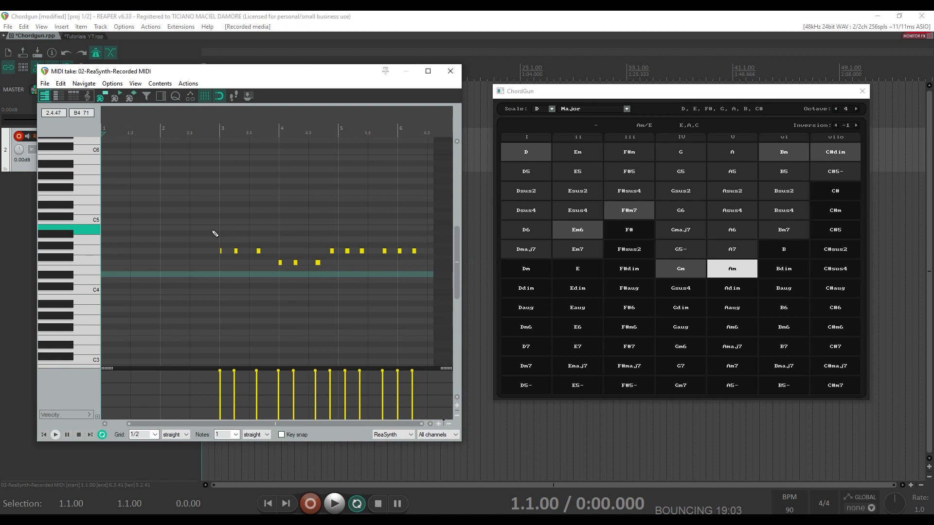
drag(215, 234, 267, 272)
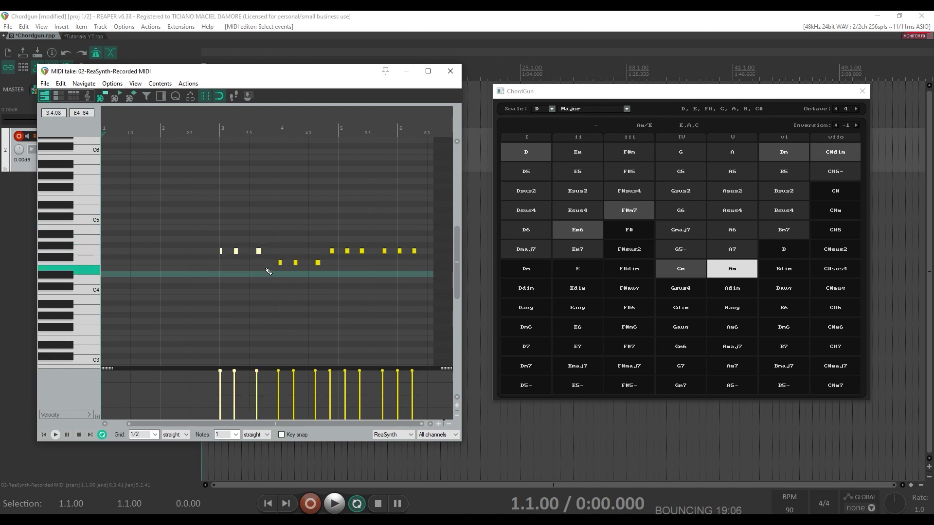
click(155, 434)
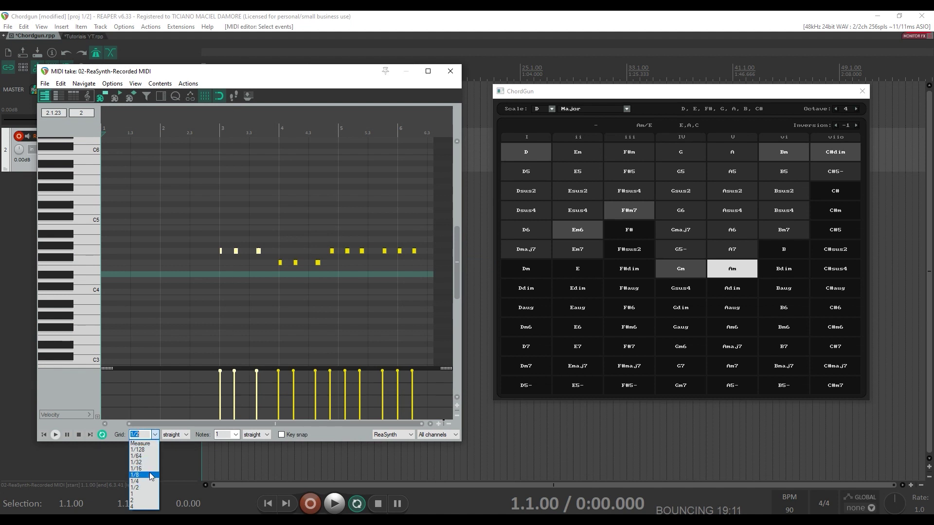
click(149, 474)
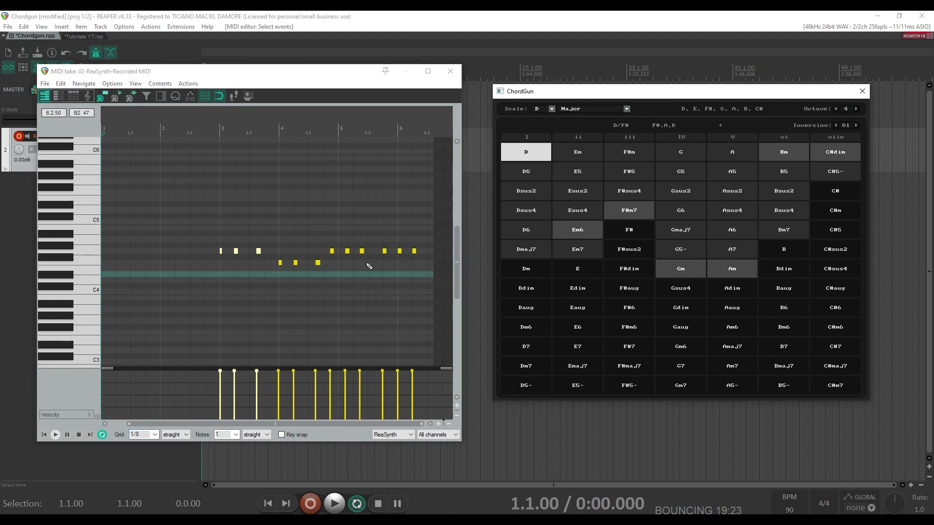
click(537, 253)
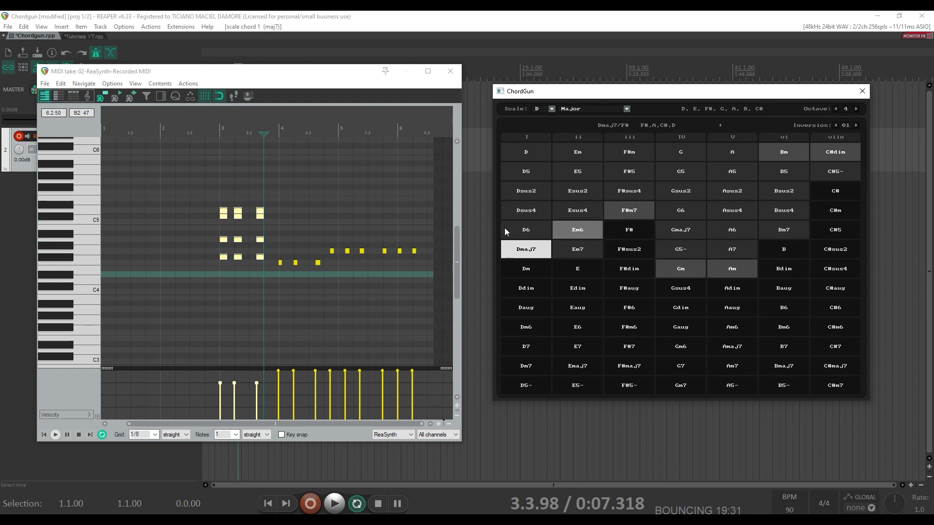
click(213, 128)
key(space)
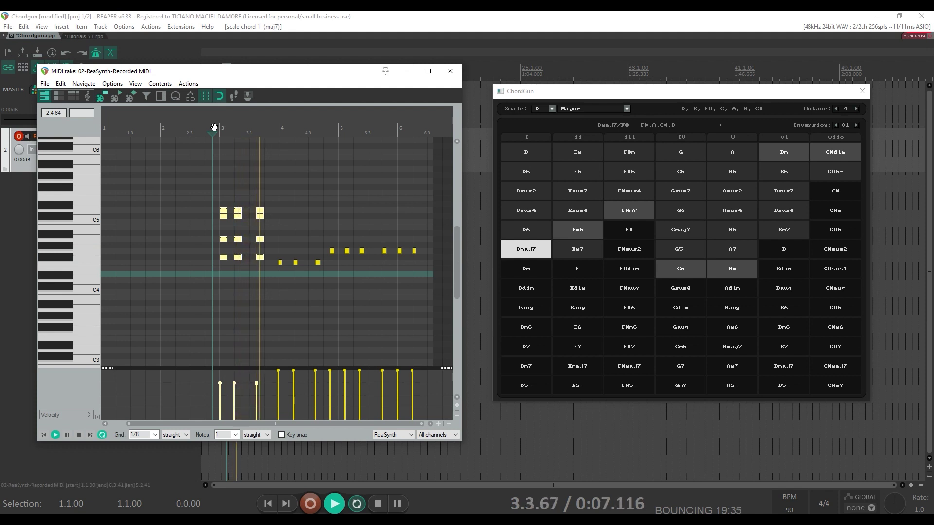
key(space)
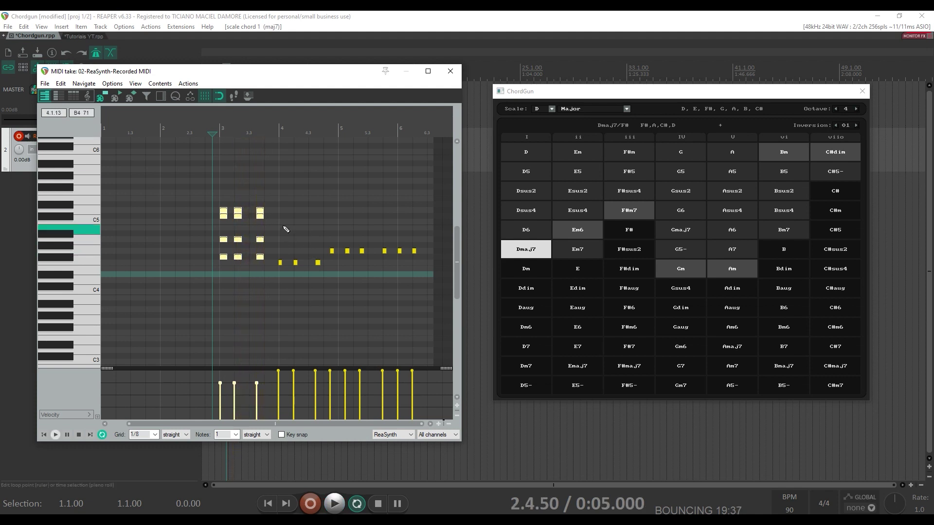
drag(279, 224, 341, 287)
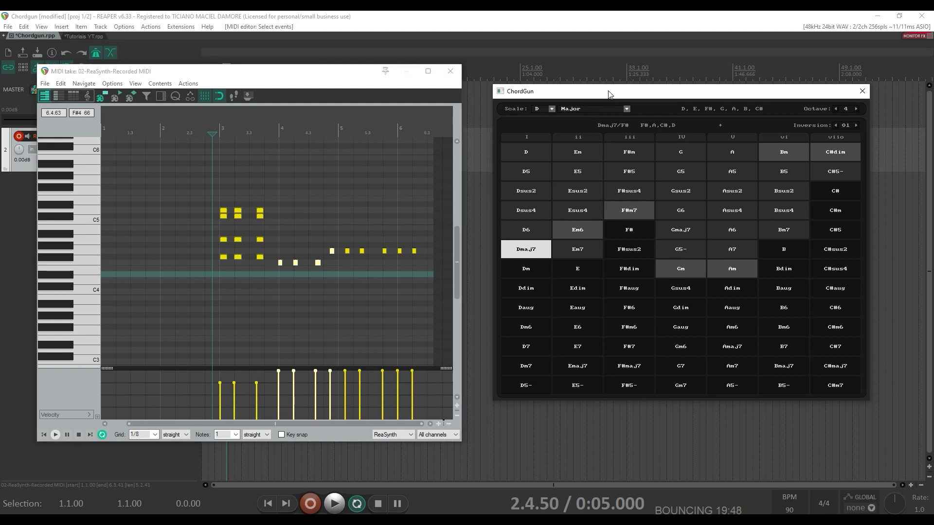
key(2)
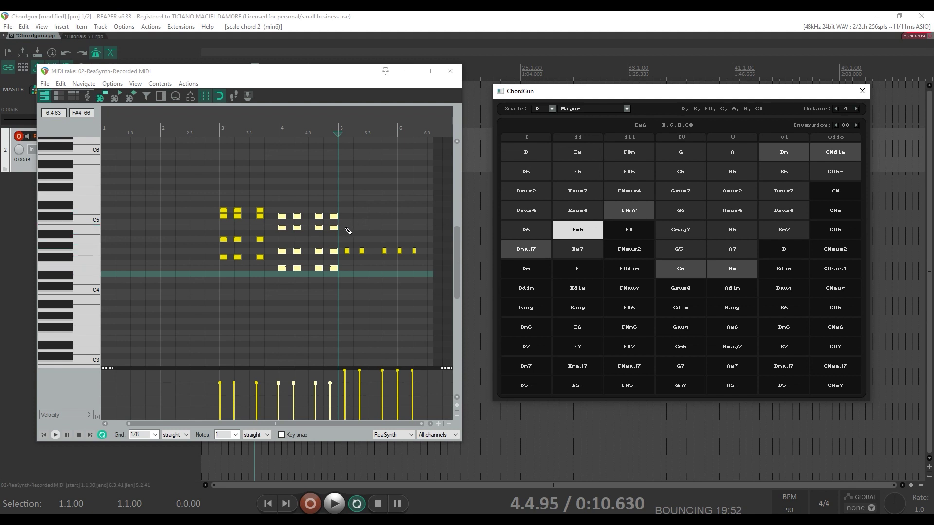
drag(348, 236, 394, 282)
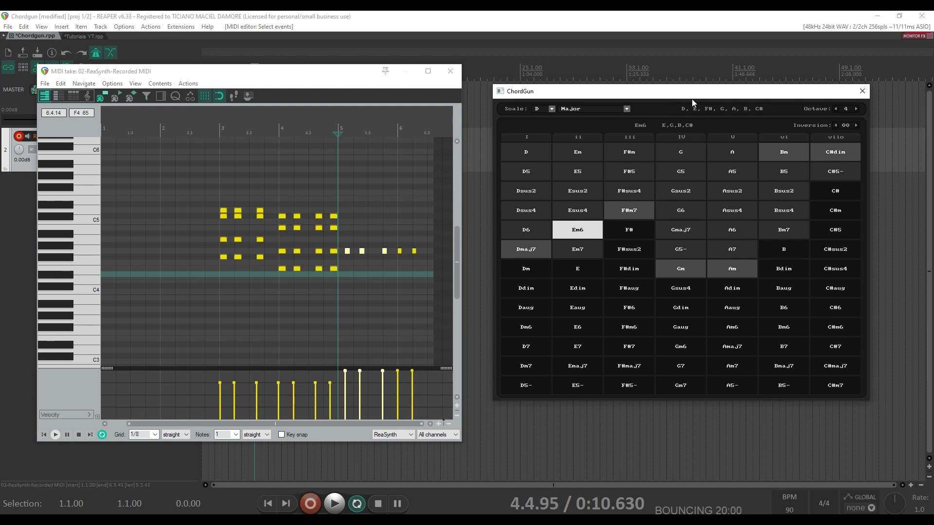
key(4)
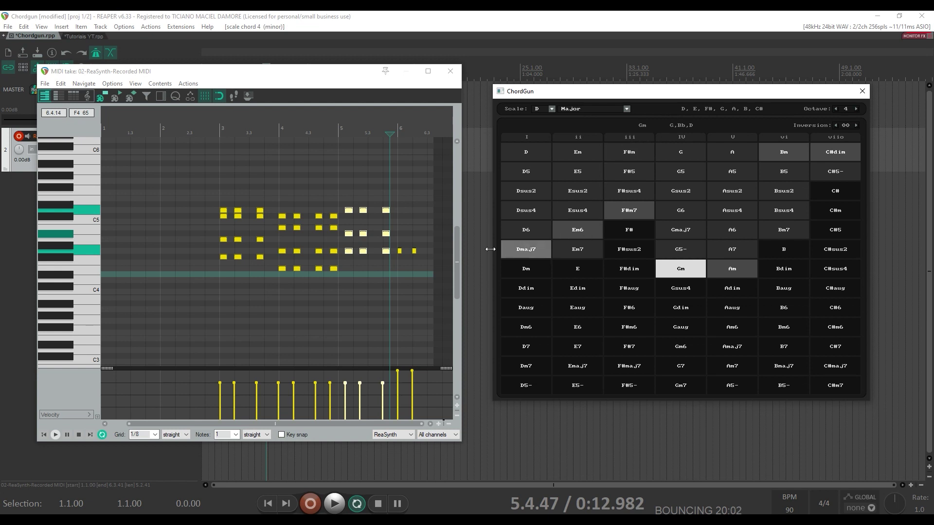
drag(402, 228, 424, 271)
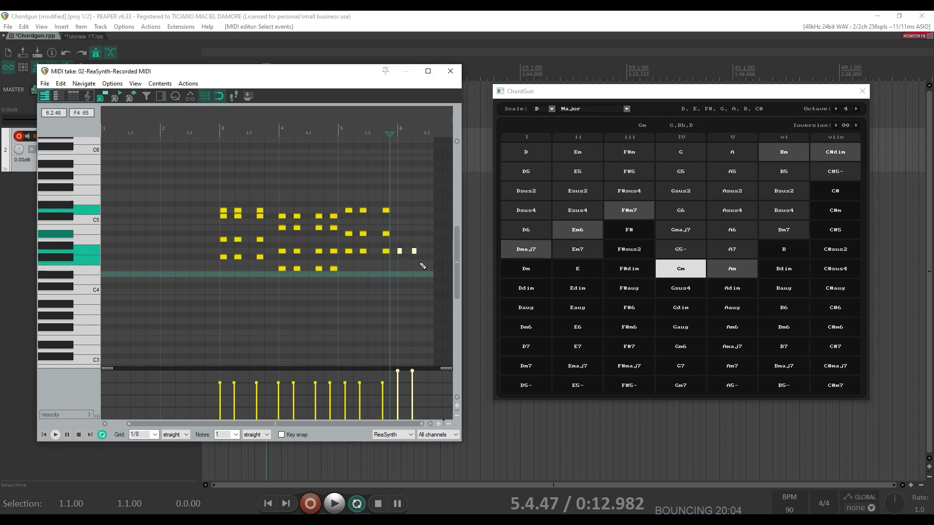
click(744, 257)
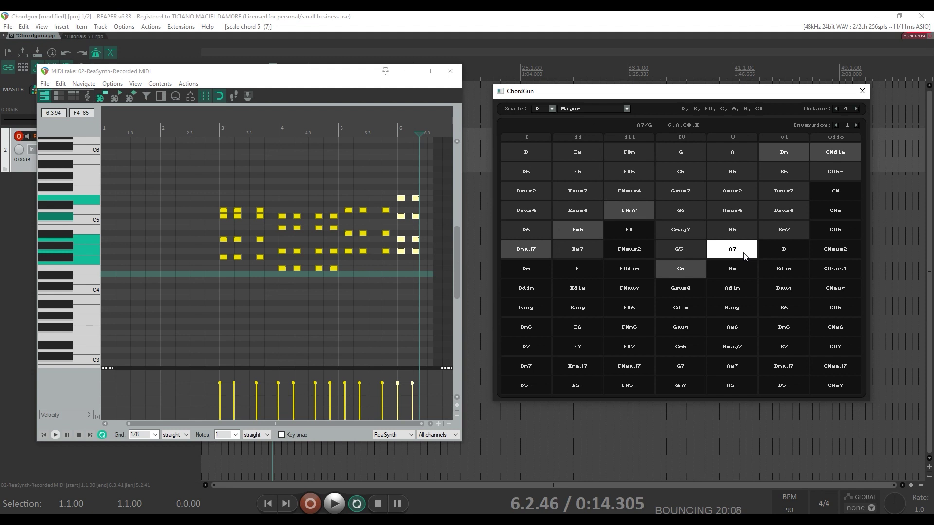
click(214, 131)
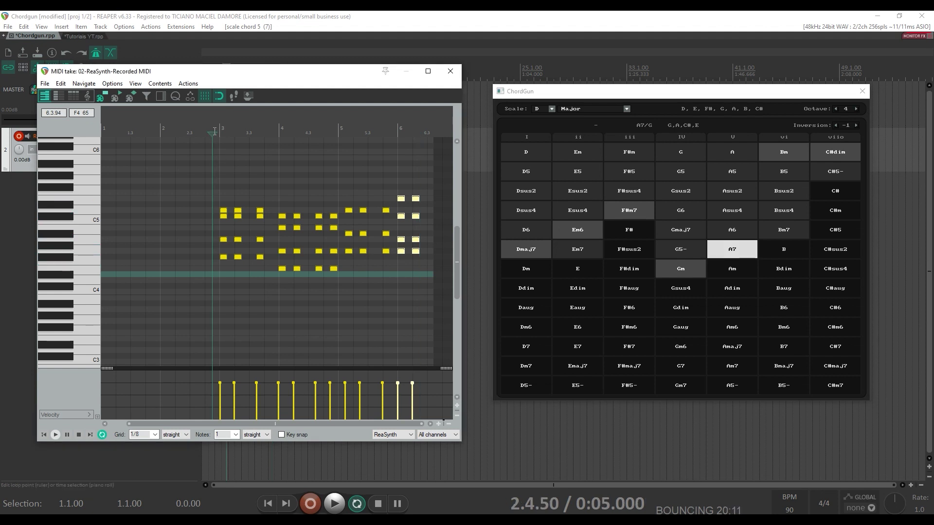
key(space)
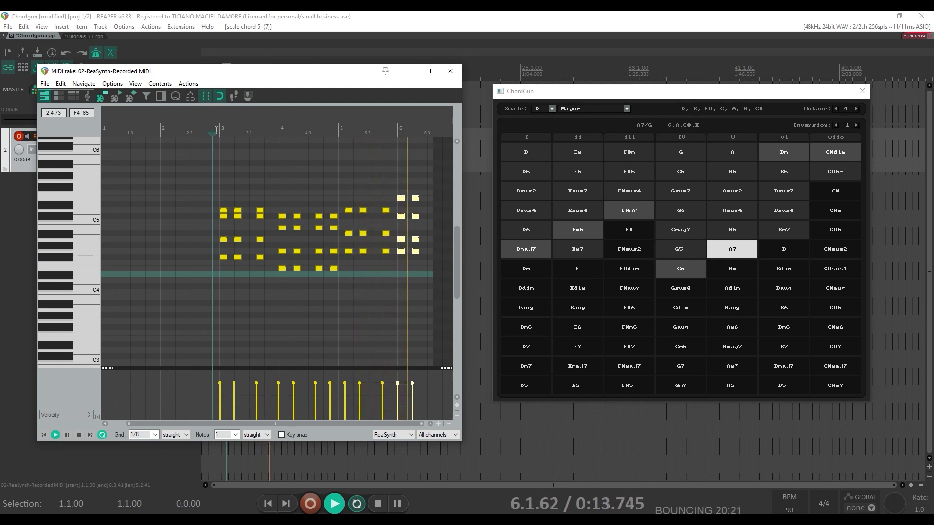
key(space)
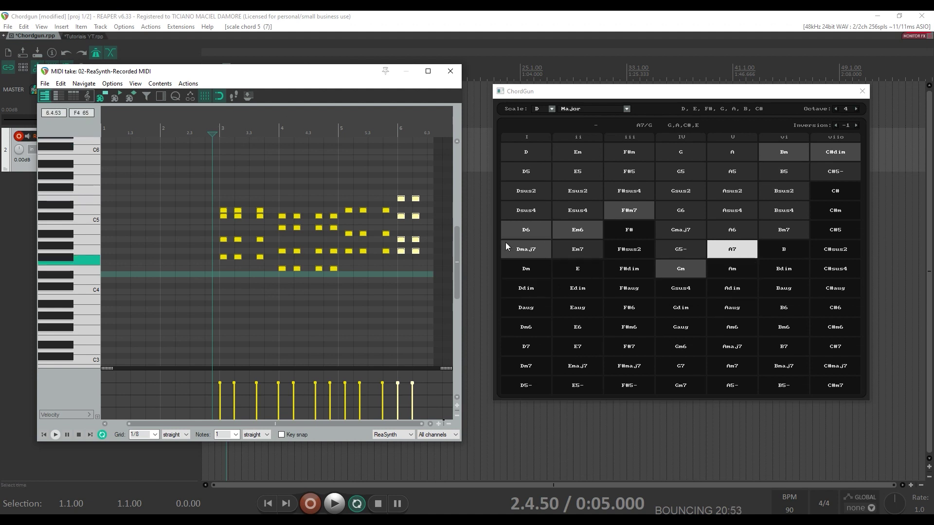
- Close the MIDI editor, delete the old MIDI item and return to the project start
click(450, 71)
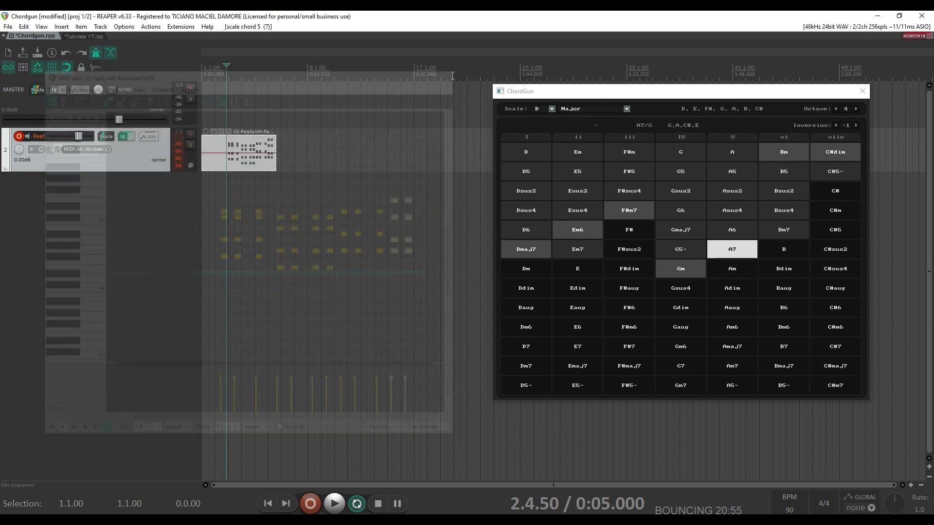
key(Delete)
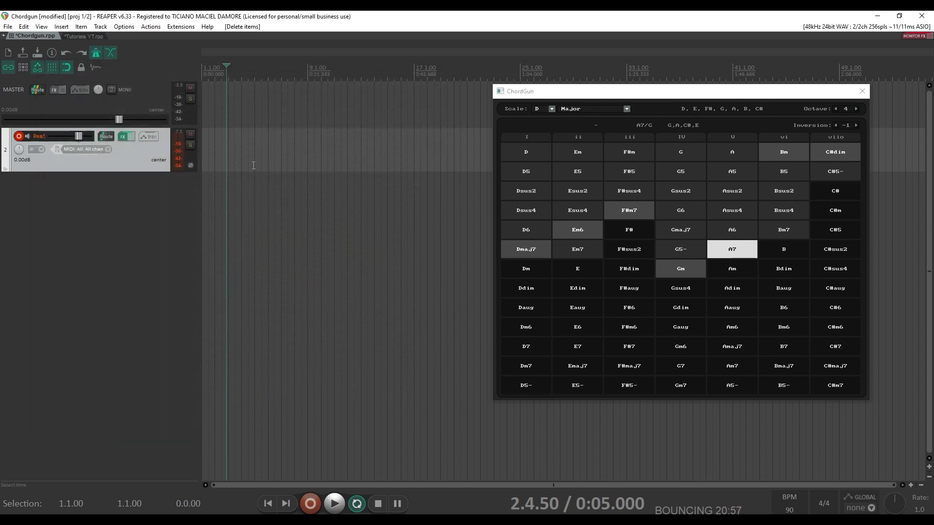
key(Home)
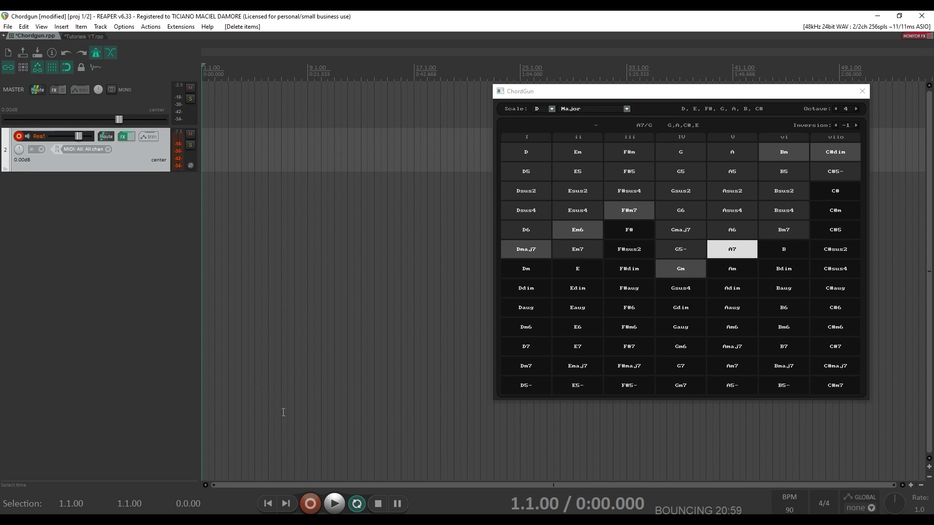
- Record a new take of chords Gm, A7, Em6 and a closing Dmaj7 from ChordGun
click(311, 503)
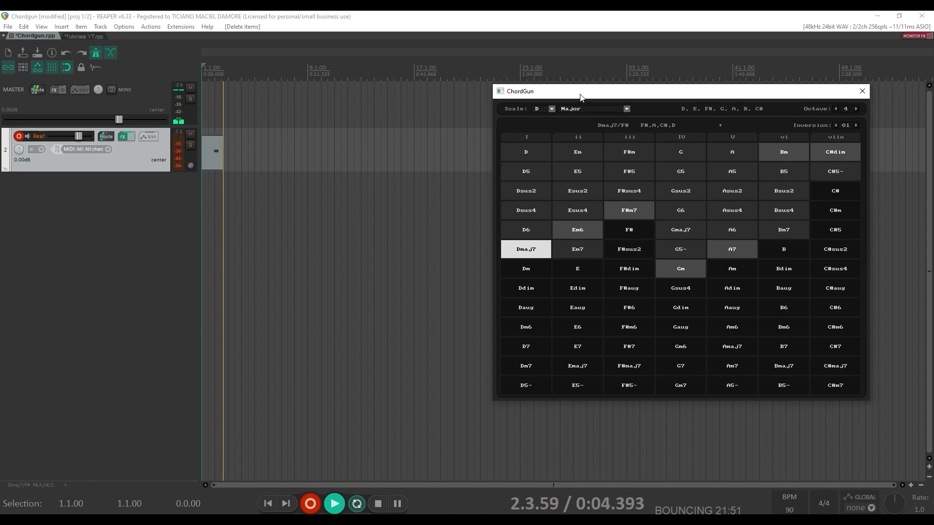
key(4)
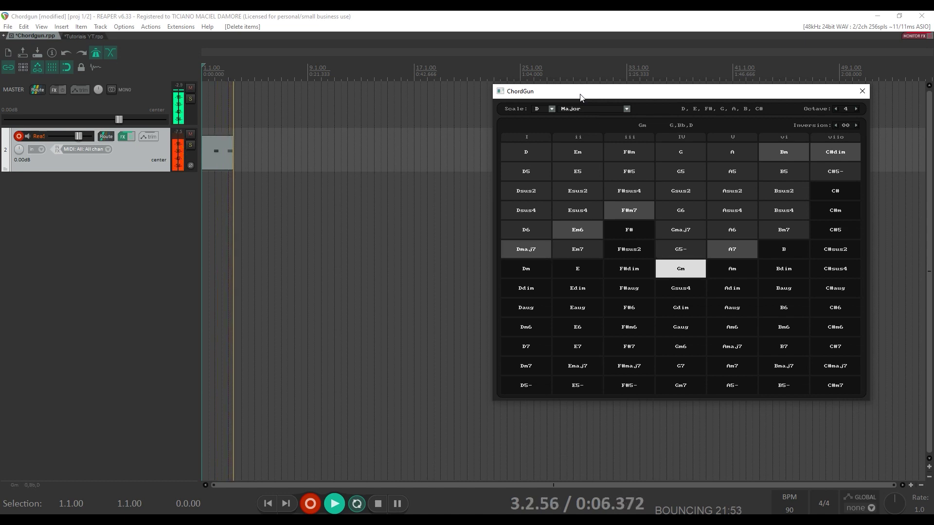
key(5)
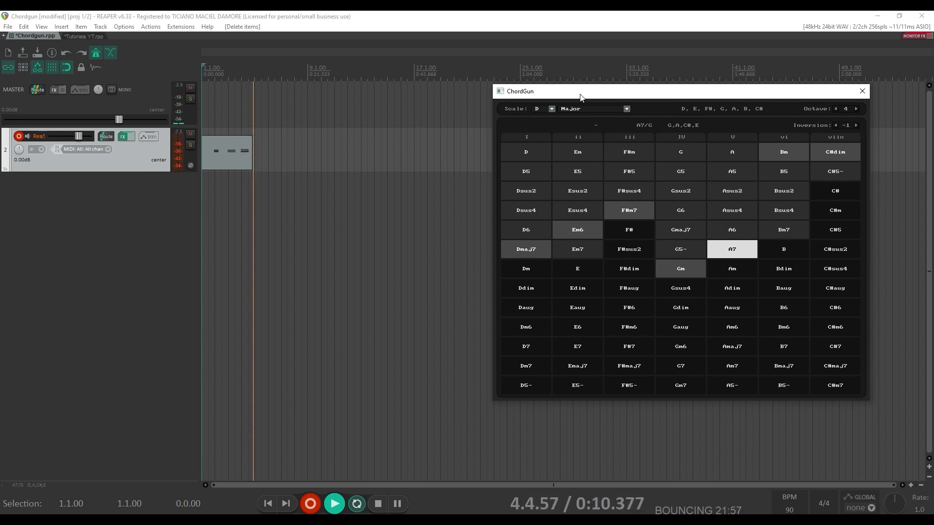
key(2)
key(1)
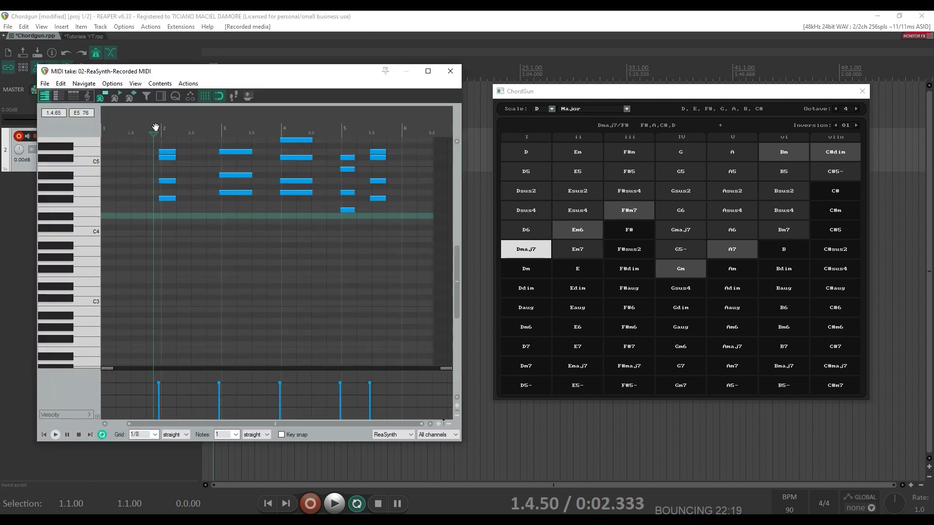
- Play back the new chord take, then cycle the grid through 1/16 and 1/2 to 1/4
key(space)
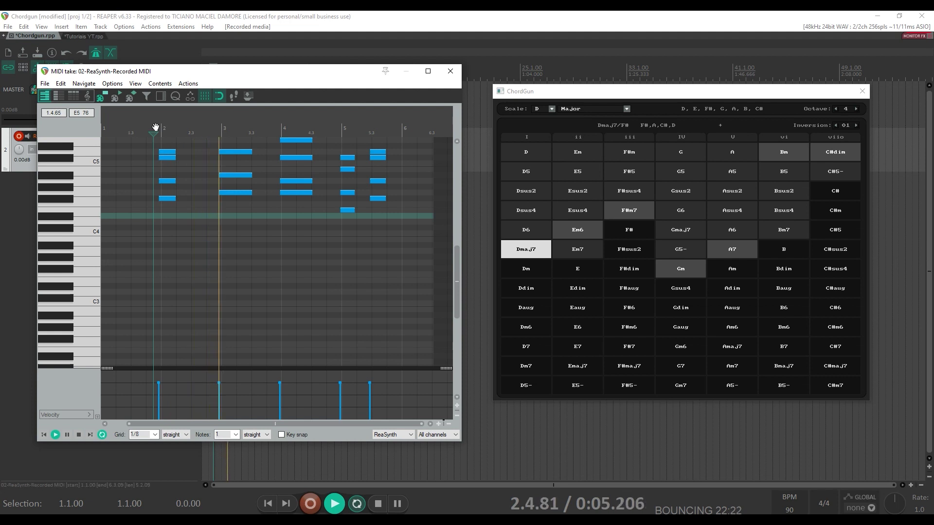
key(space)
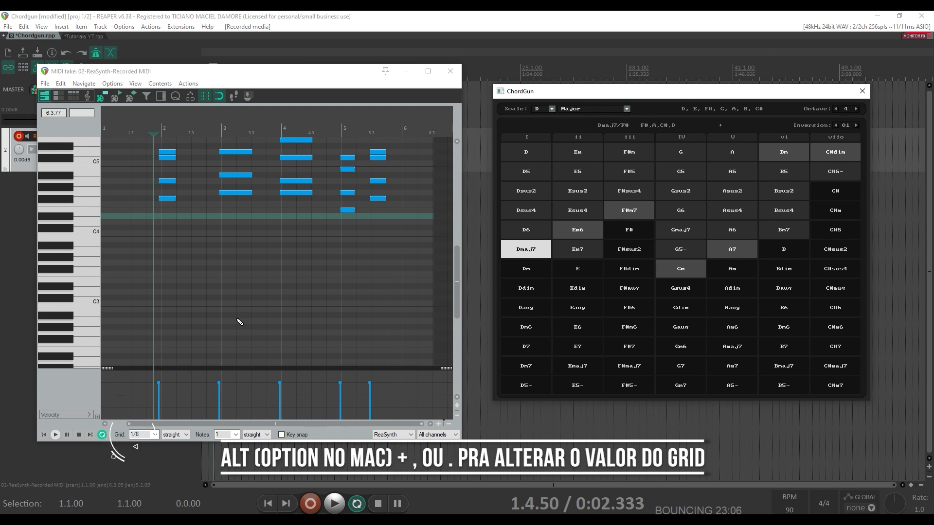
key(alt+comma)
key(alt+period)
key(alt+period)
key(alt+period)
key(alt+comma)
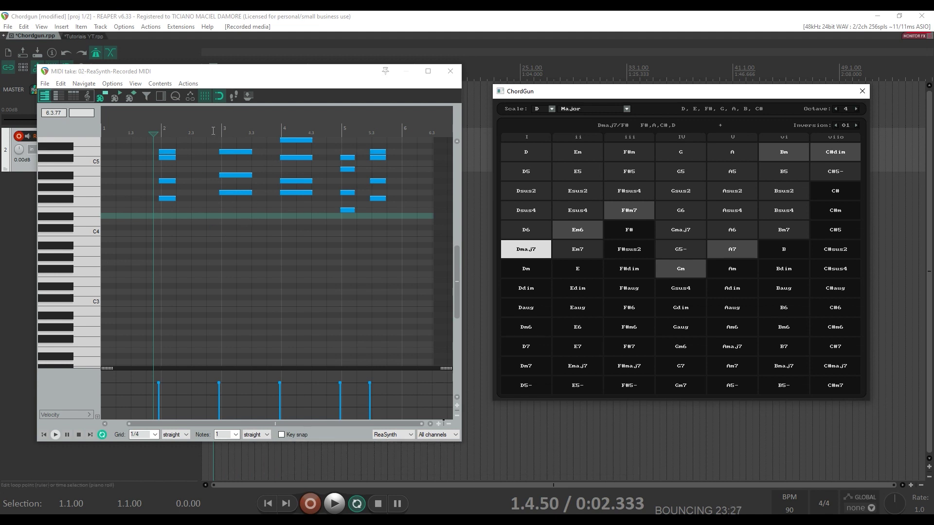
- Select the beat-3 chord and cycle it through D6, Dm, Dsus4, Dsus2 and D5, ending on plain D
drag(233, 210, 249, 143)
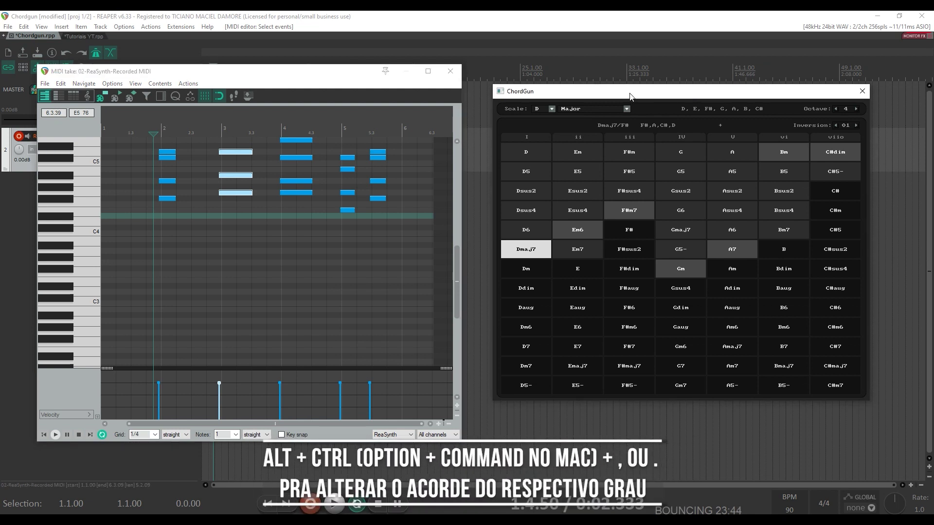
key(ctrl+alt+comma)
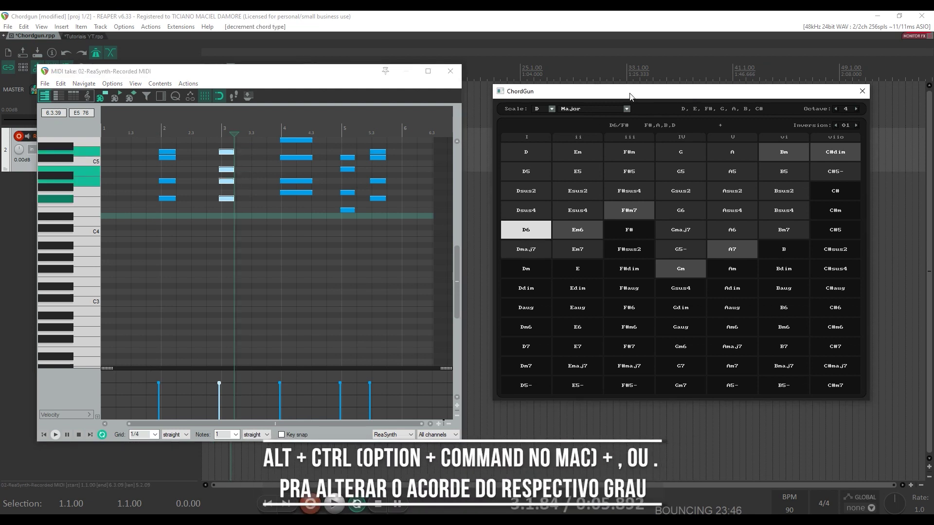
key(ctrl+alt+period)
key(ctrl+alt+period)
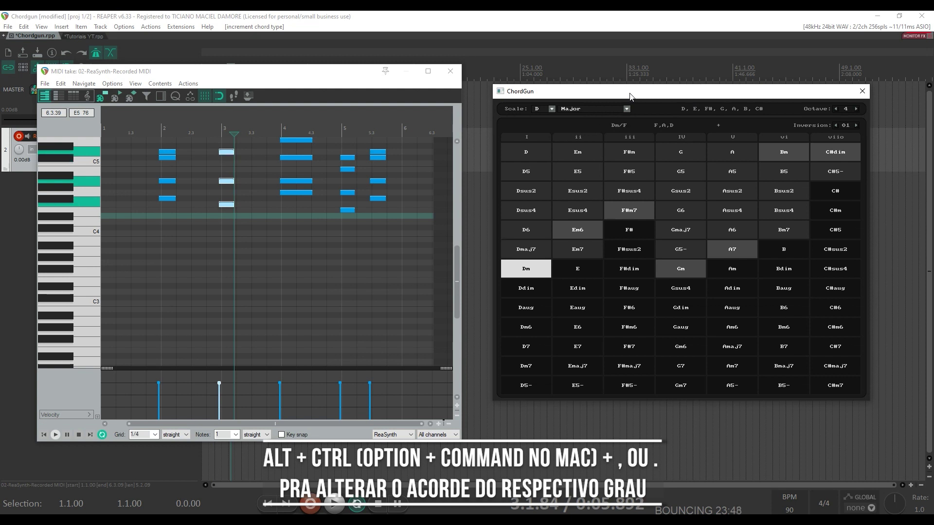
key(ctrl+alt+period)
key(ctrl+alt+comma)
key(ctrl+alt+comma)
key(ctrl+alt+comma)
key(ctrl+alt+comma)
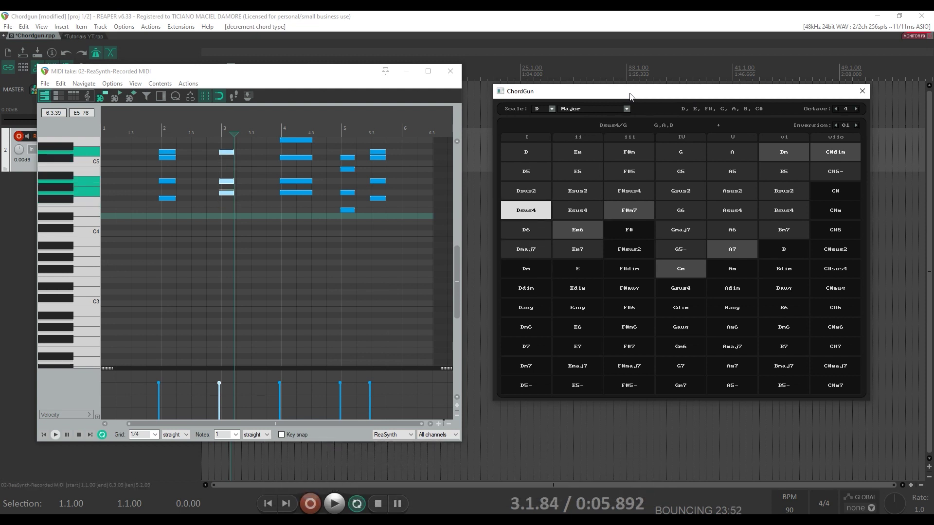
key(ctrl+alt+comma)
key(ctrl+alt+comma)
key(ctrl+alt+comma)
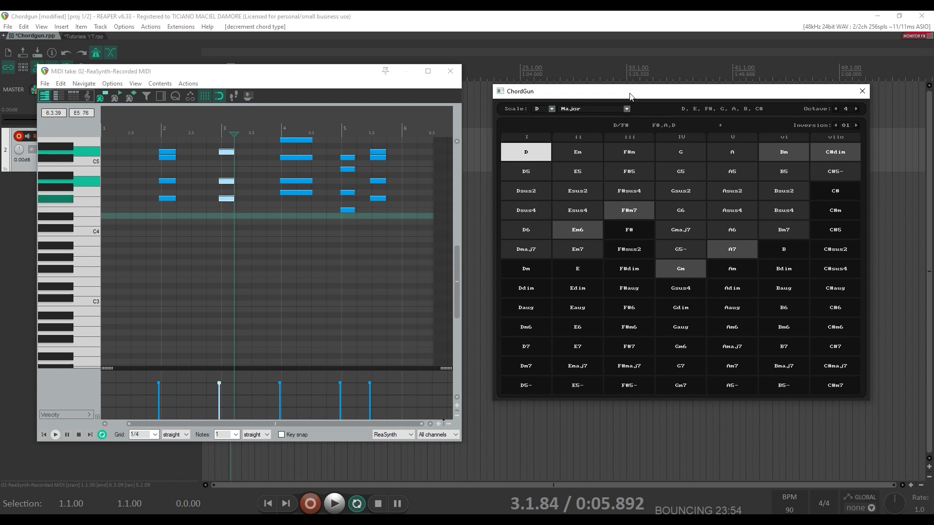
key(ctrl+alt+period)
key(ctrl+alt+comma)
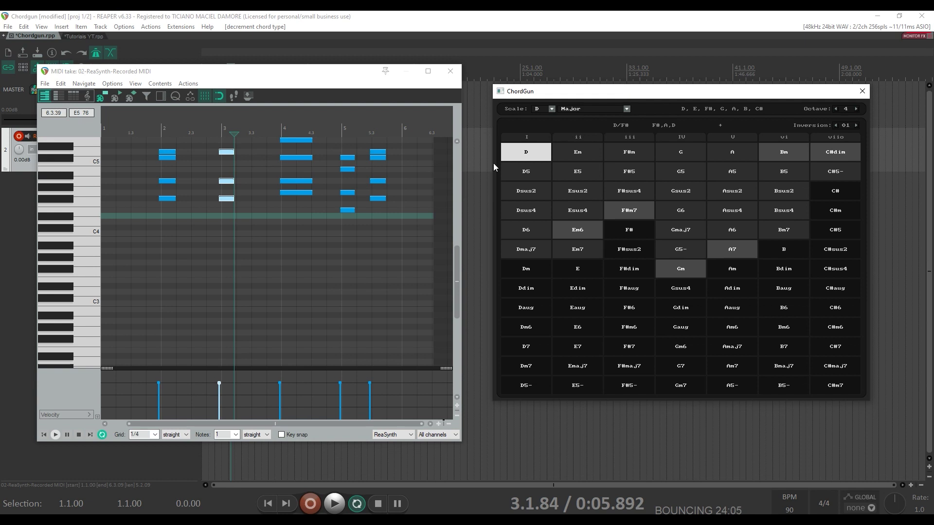
- Close the MIDI editor and delete the recorded chord item from the ReaSynth track
click(450, 71)
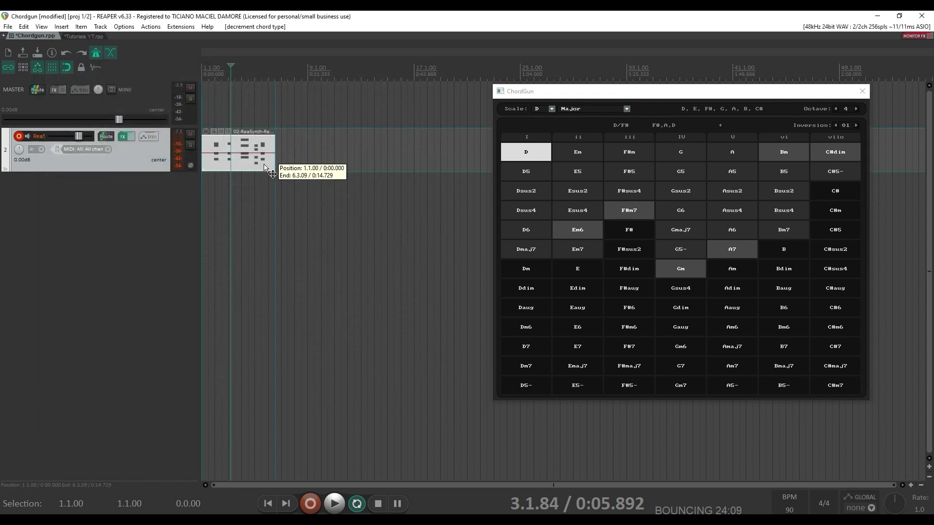
click(264, 165)
key(Delete)
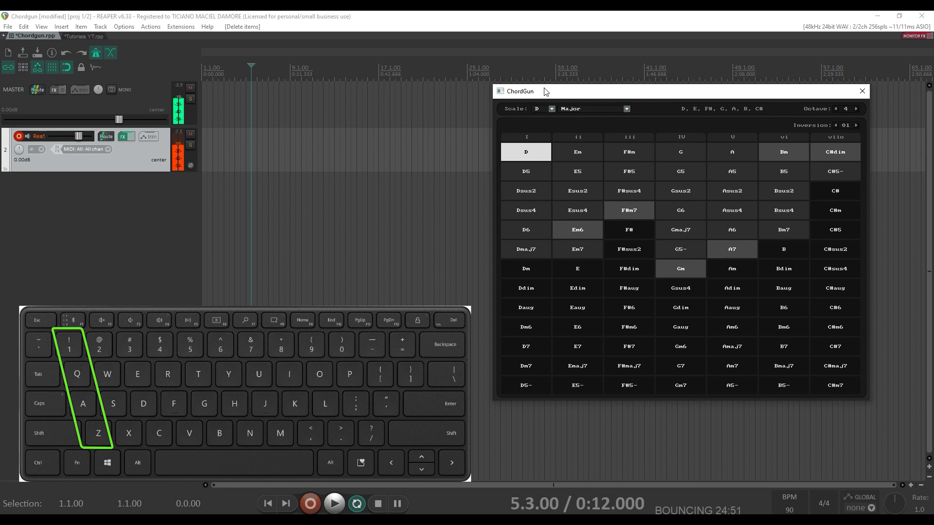
key(x)
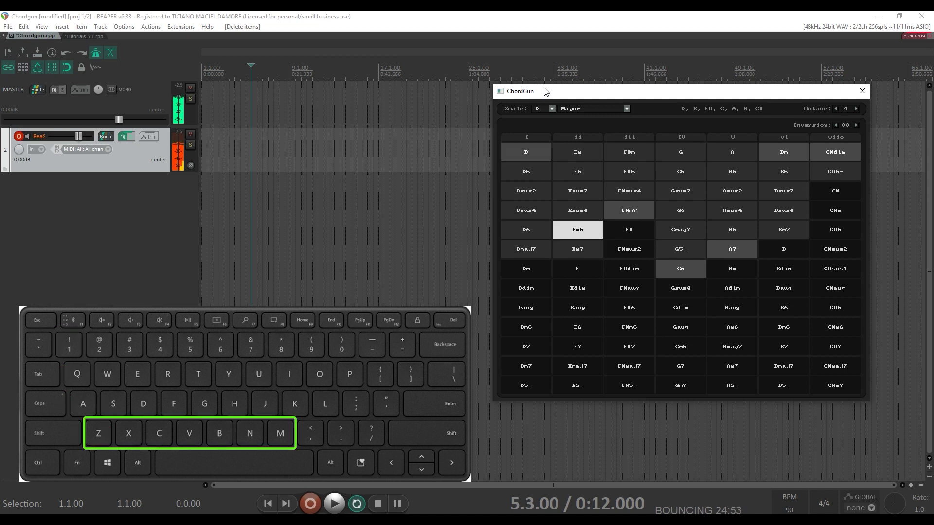
key(c)
key(v)
key(b)
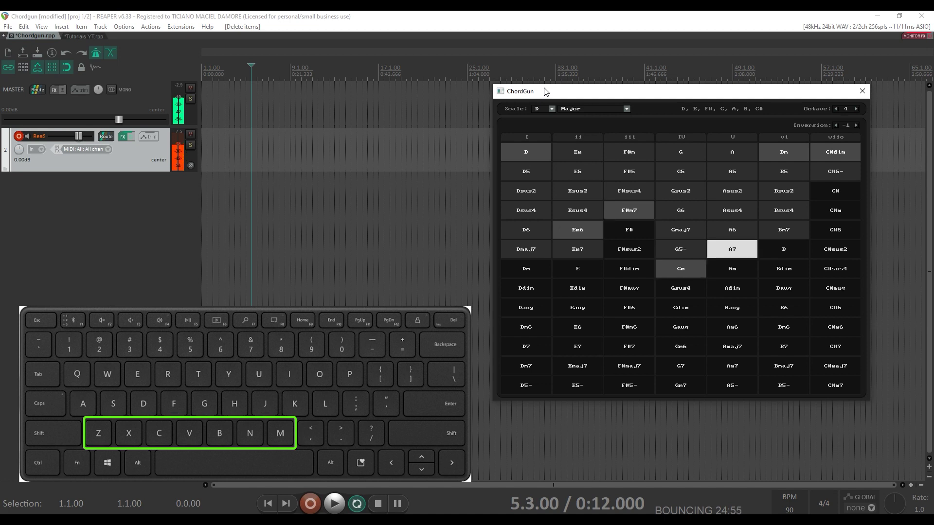
key(n)
key(m)
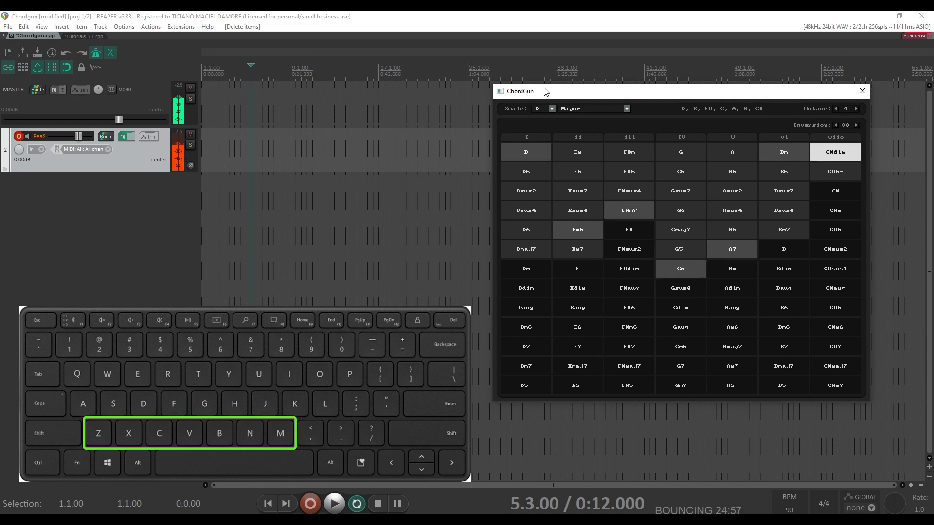
key(a)
key(s)
key(d)
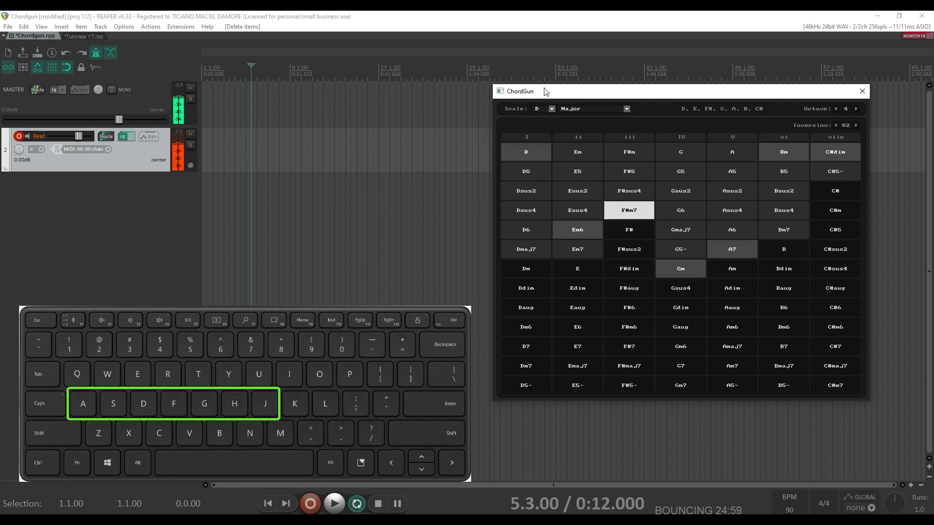
key(f)
key(g)
key(h)
key(j)
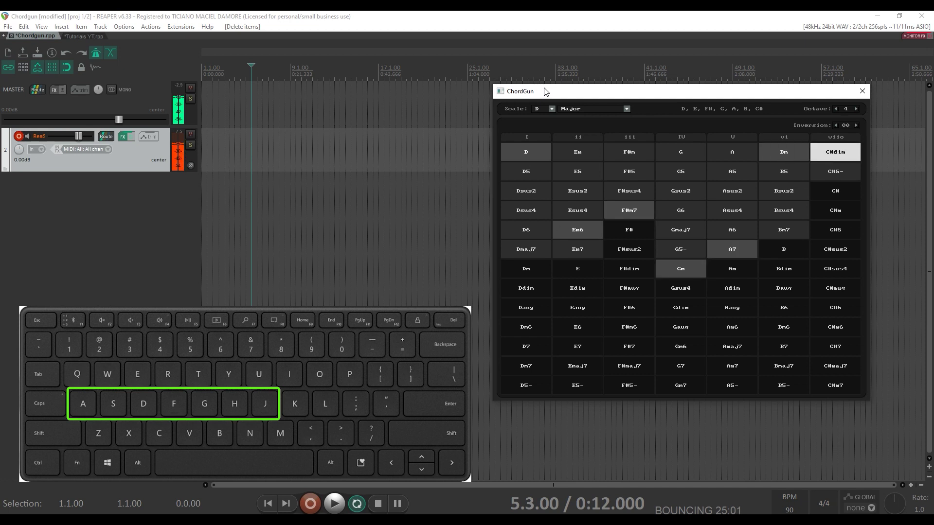
key(q)
key(w)
key(e)
key(r)
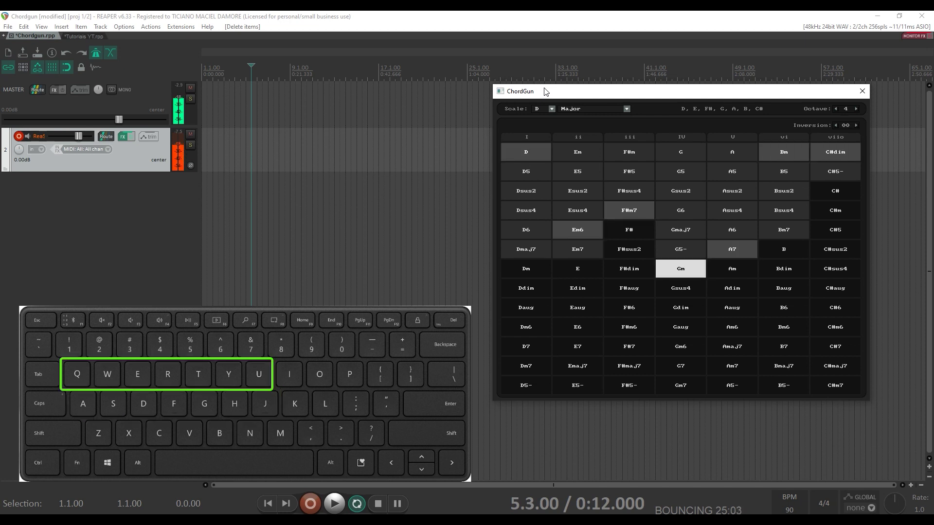
key(t)
key(y)
key(u)
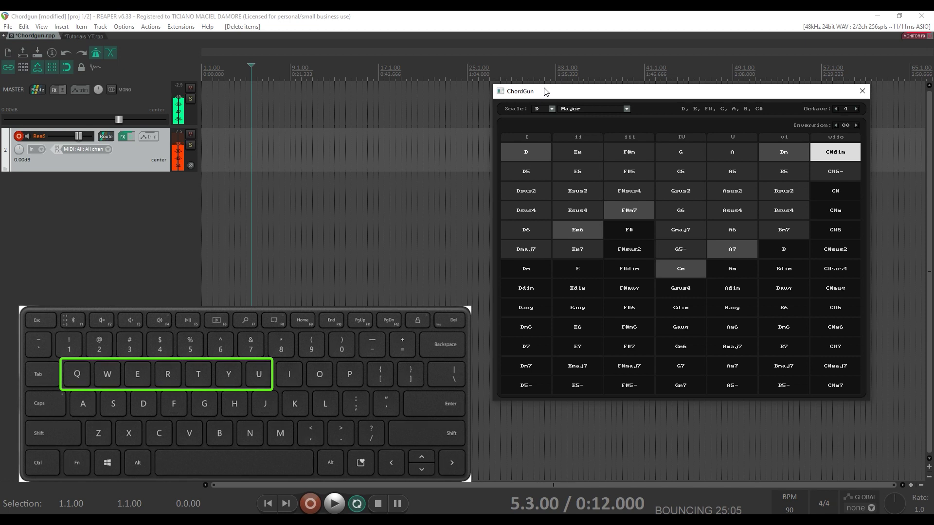